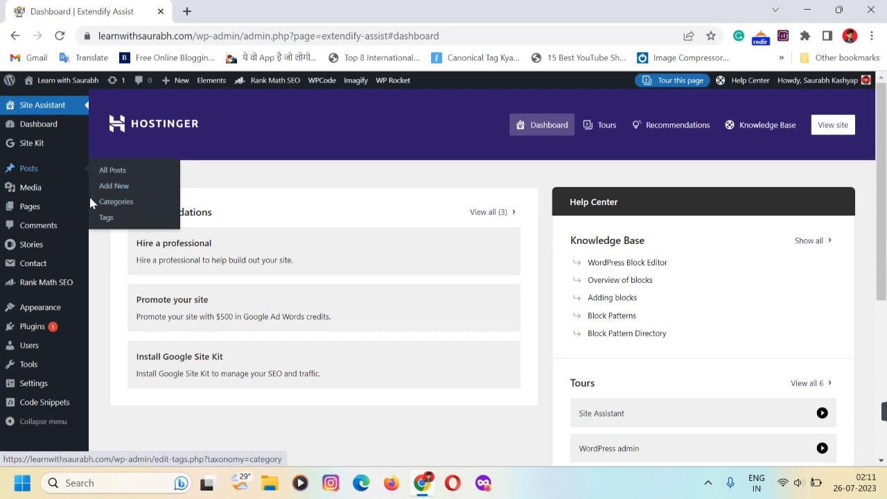
pyautogui.moveTo(49, 197)
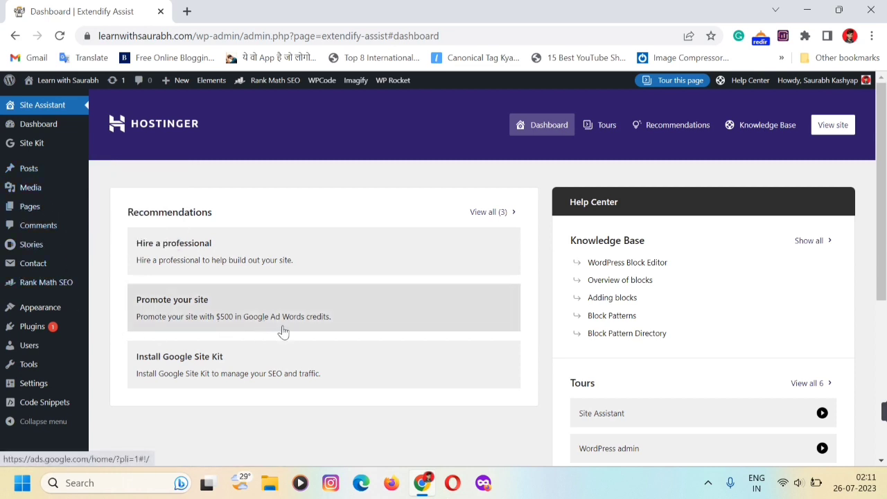
pyautogui.scroll(-4, 283, 331)
pyautogui.scroll(4, 283, 331)
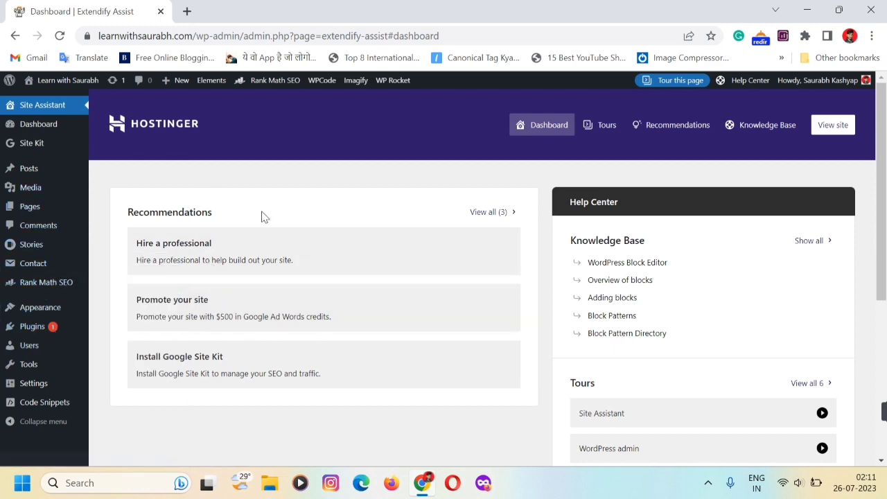
# - Search the directory of new plugins for "sharethis"
pyautogui.moveTo(64, 331)
pyautogui.moveTo(36, 333)
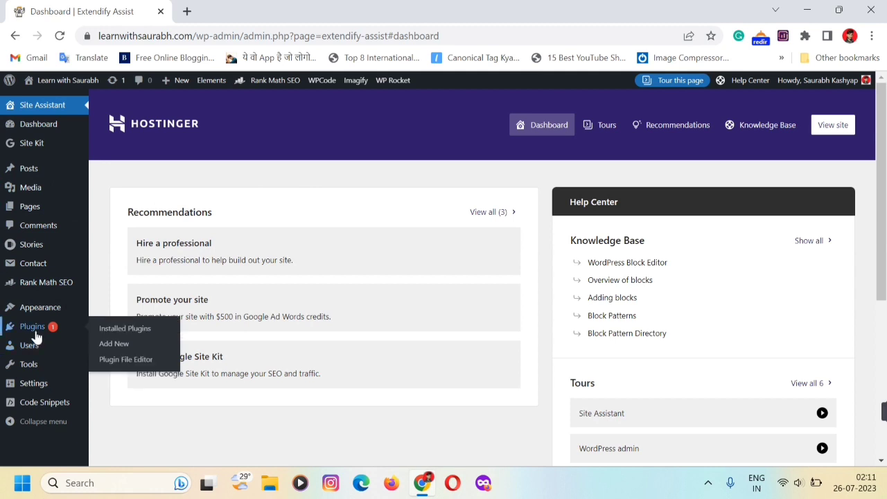
pyautogui.click(115, 350)
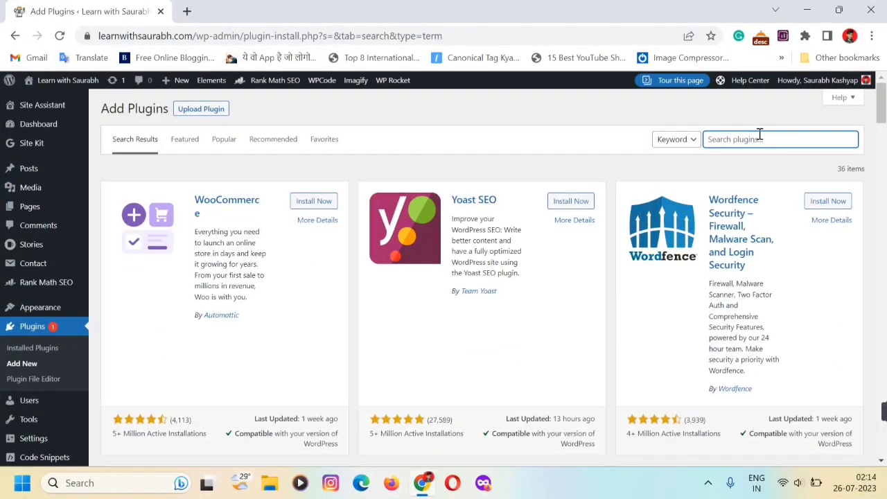
pyautogui.click(741, 145)
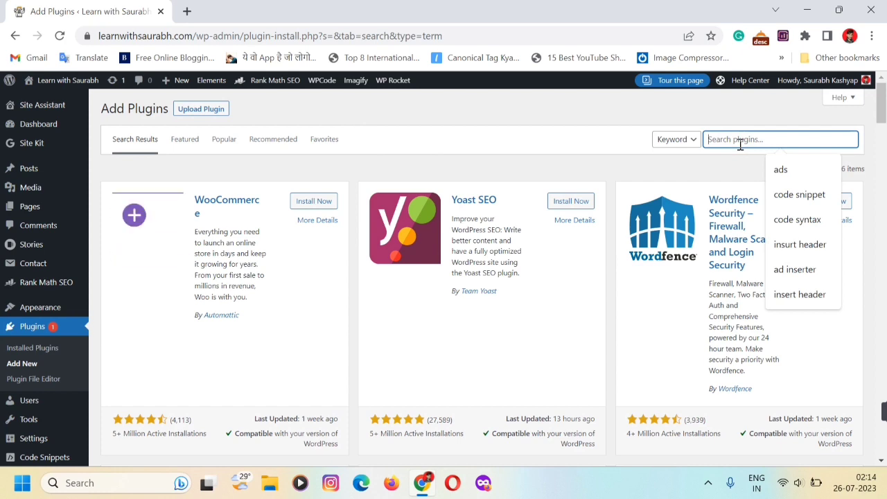
pyautogui.write('share')
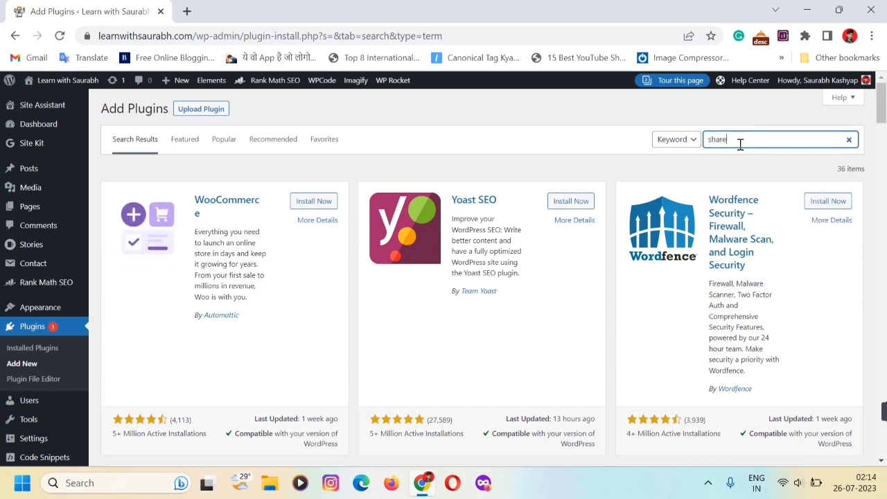
pyautogui.write('this')
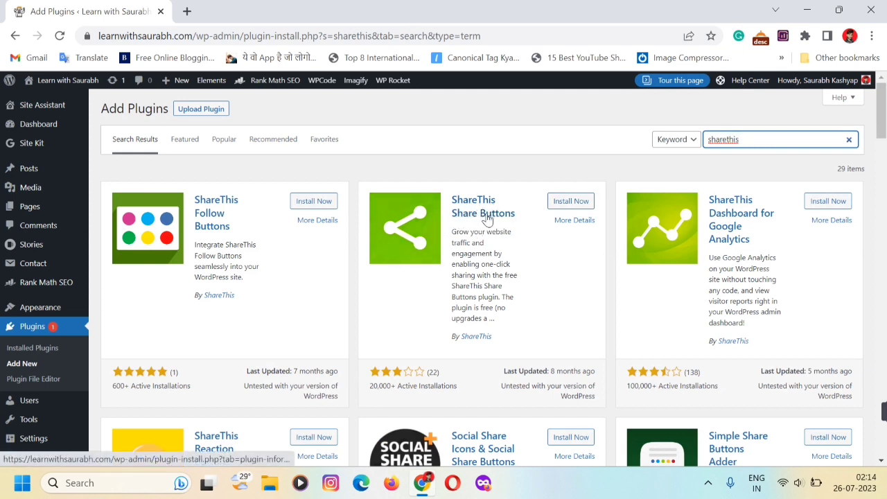
# - Install and activate the ShareThis Share Buttons plugin
pyautogui.click(572, 202)
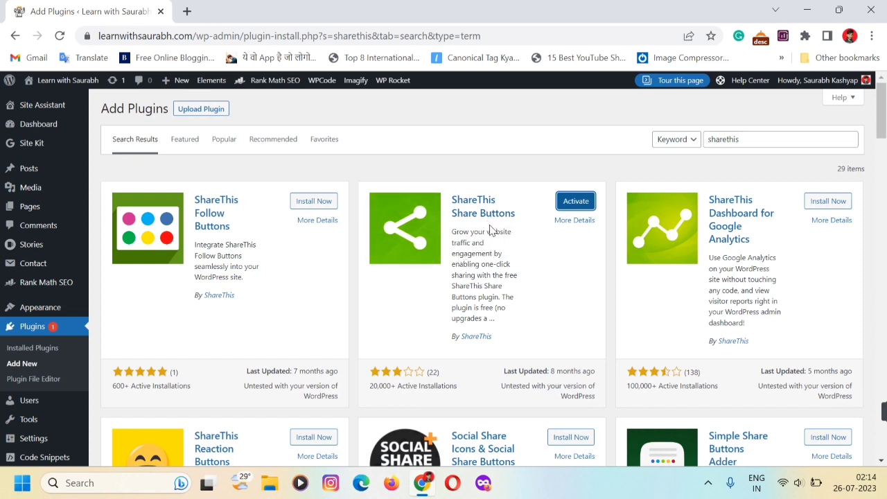
pyautogui.click(574, 203)
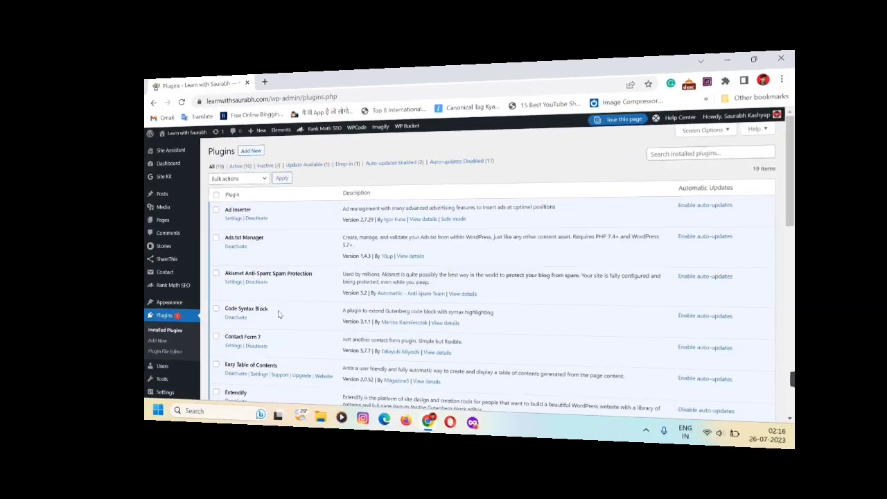
# - Open the settings of the ShareThis Share Buttons plugin and enable the Inline Share Buttons tool
pyautogui.scroll(-5, 210, 341)
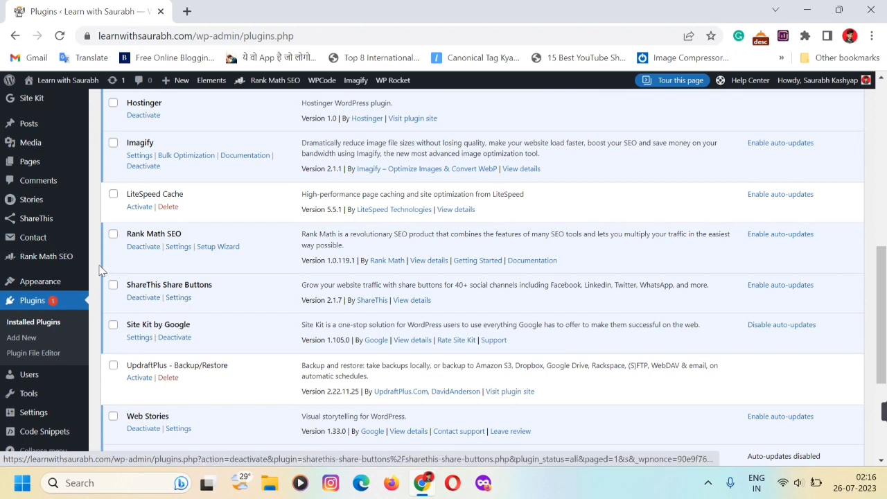
pyautogui.click(178, 297)
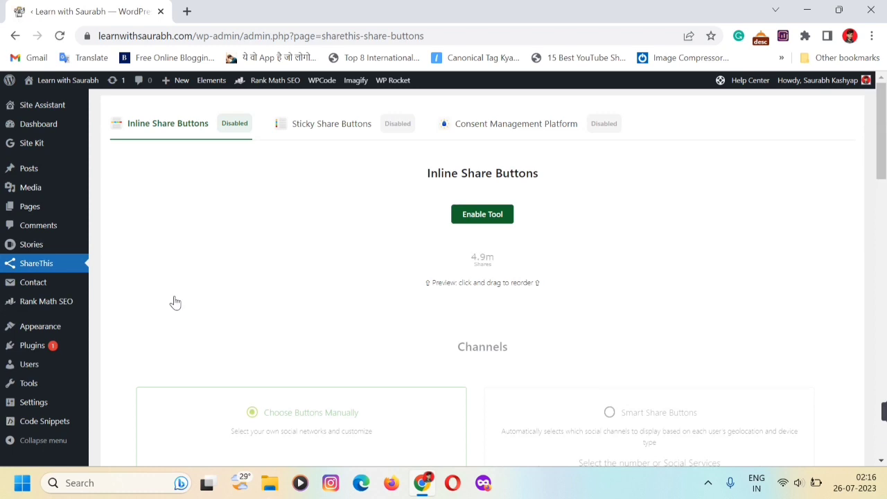
pyautogui.scroll(-1, 407, 241)
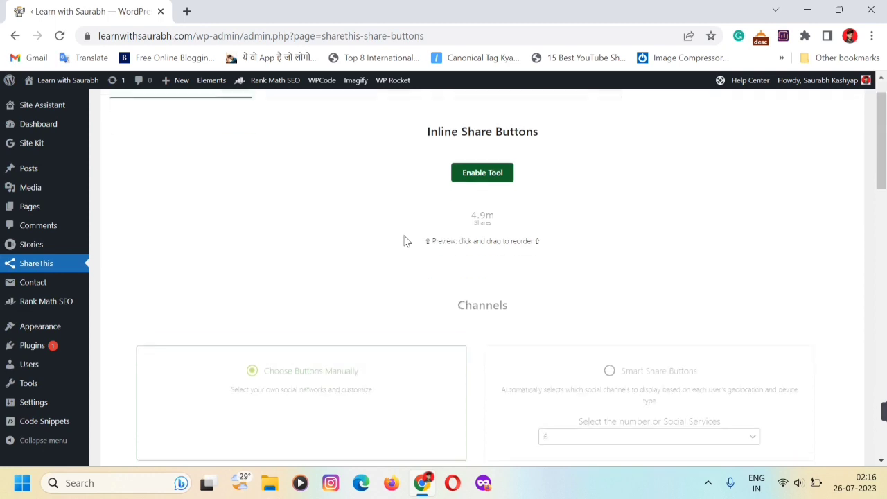
pyautogui.scroll(1, 407, 241)
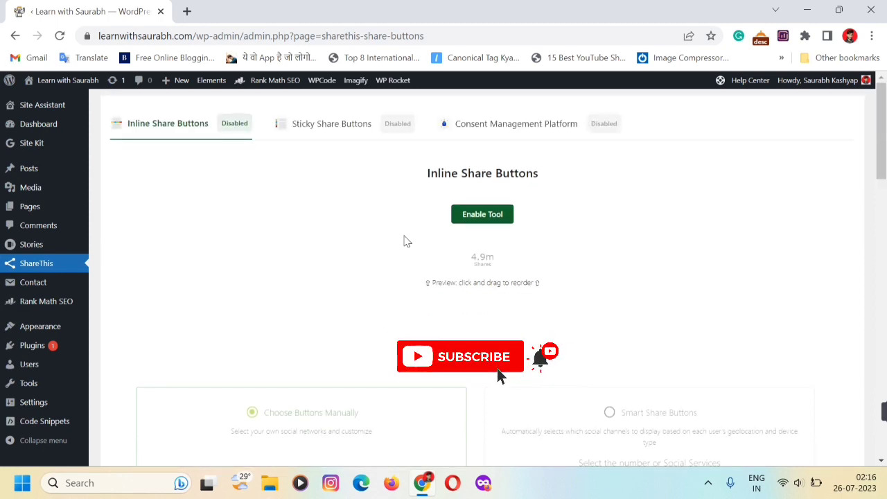
pyautogui.scroll(-1, 407, 241)
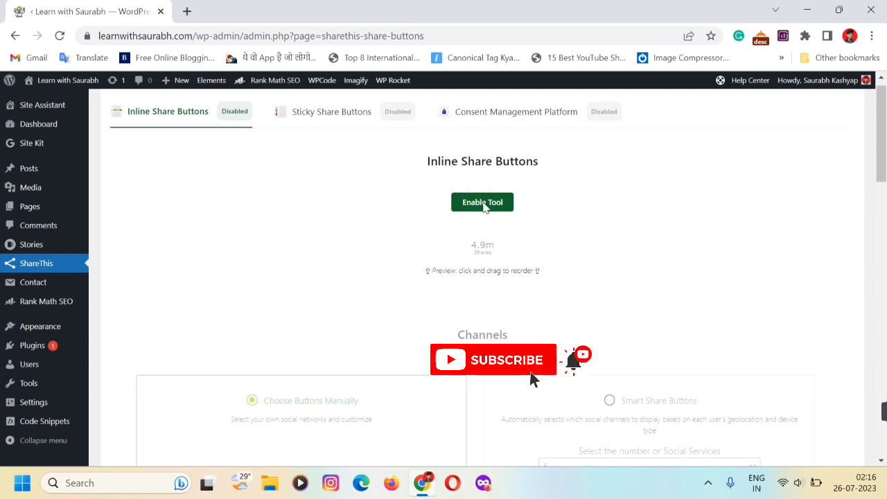
pyautogui.click(485, 204)
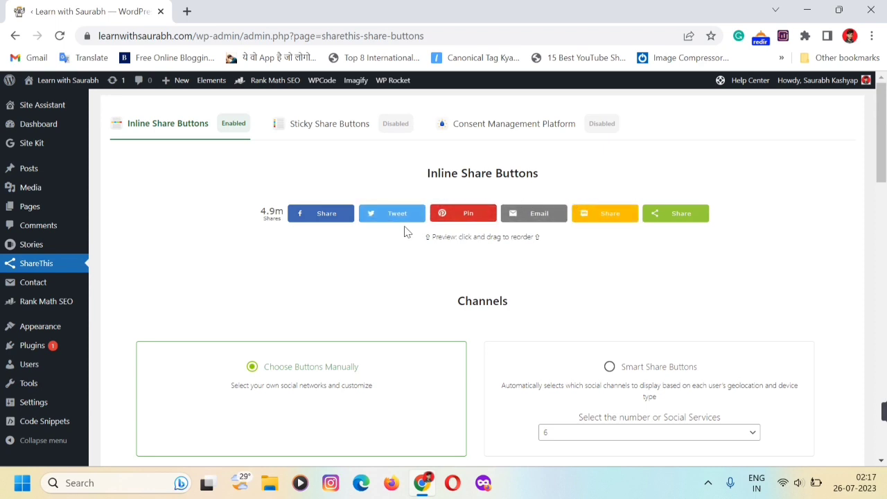
# - Remove ShareThis, SMS, Pinterest, email, Twitter and Facebook from the social networks of the inline share buttons
pyautogui.scroll(-2, 318, 271)
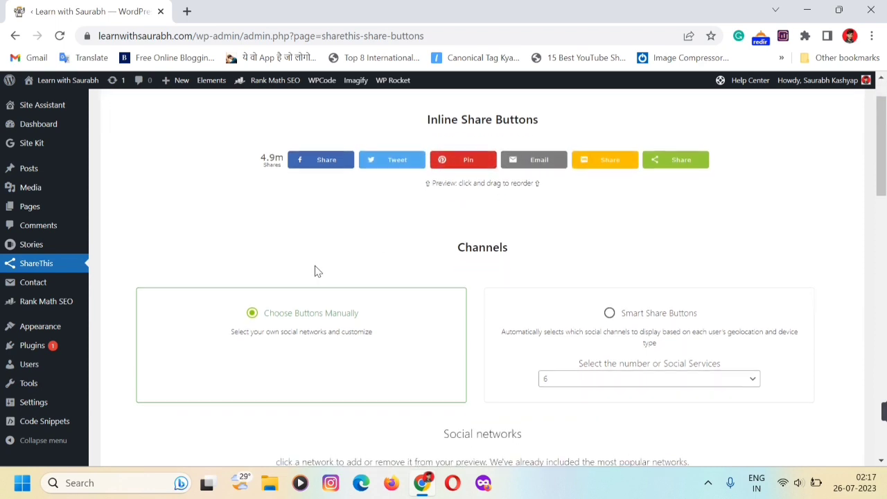
pyautogui.scroll(-2, 316, 272)
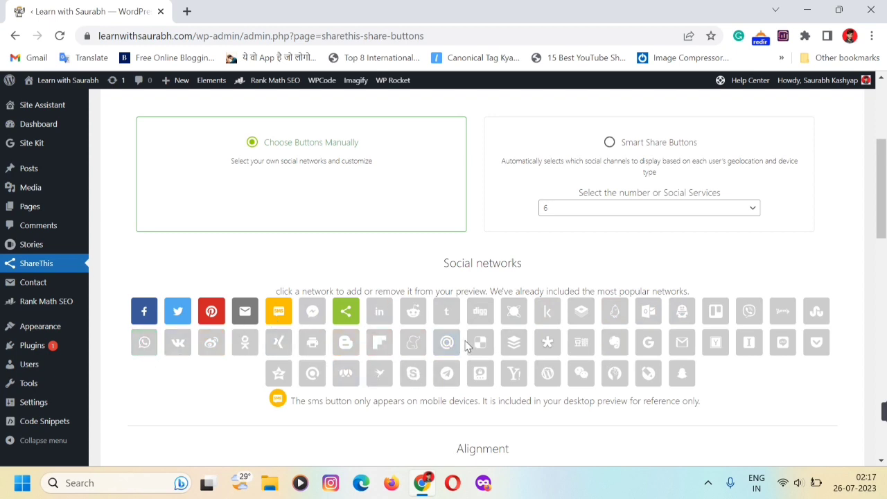
pyautogui.scroll(2, 441, 309)
pyautogui.scroll(-1, 441, 308)
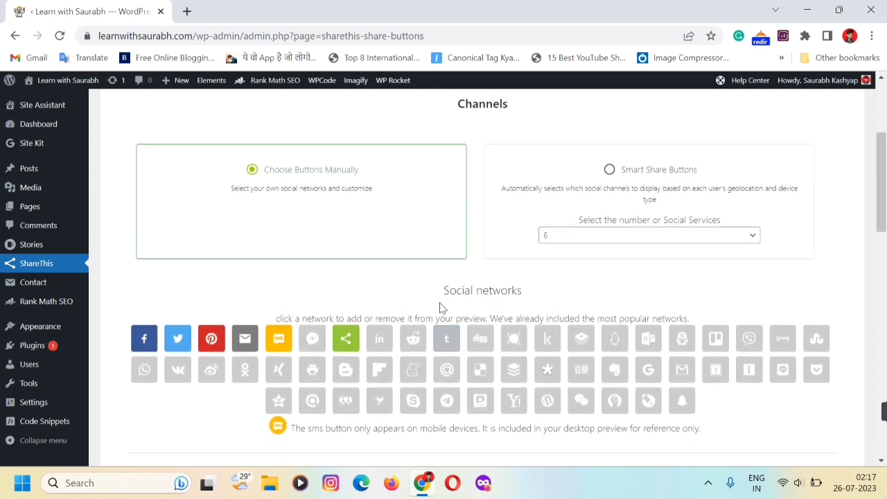
pyautogui.click(347, 338)
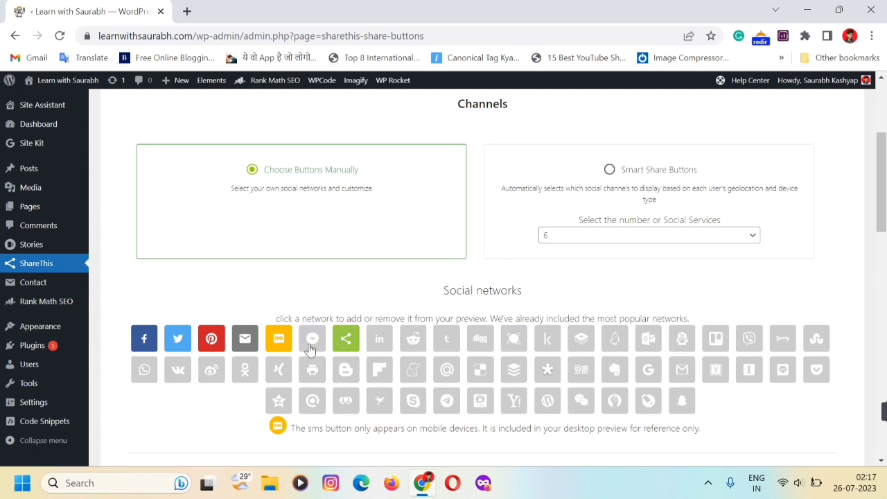
pyautogui.click(278, 339)
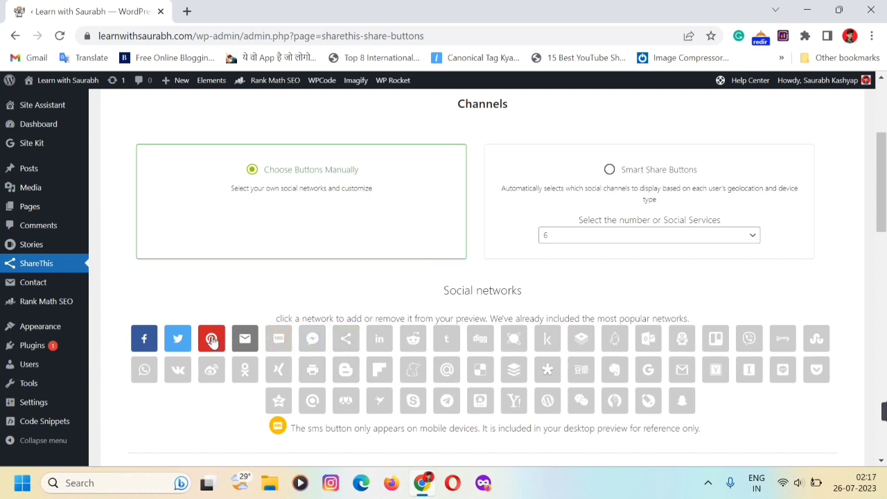
pyautogui.click(212, 339)
pyautogui.click(245, 339)
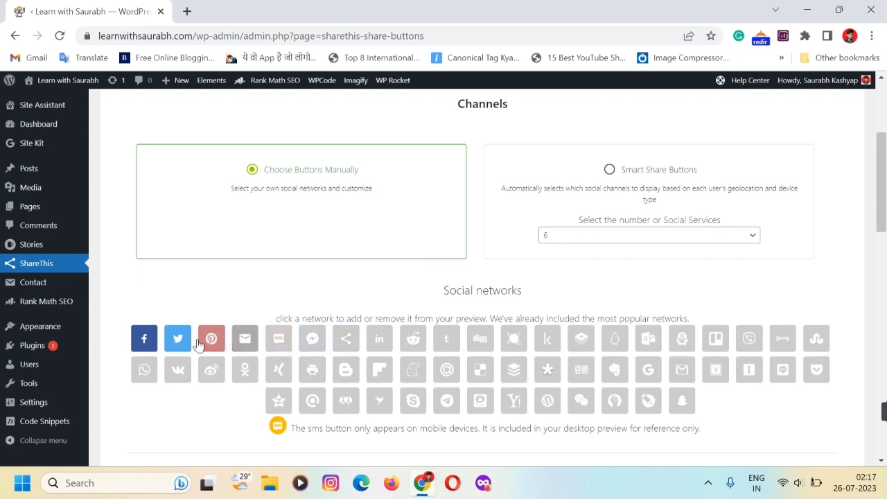
pyautogui.click(178, 339)
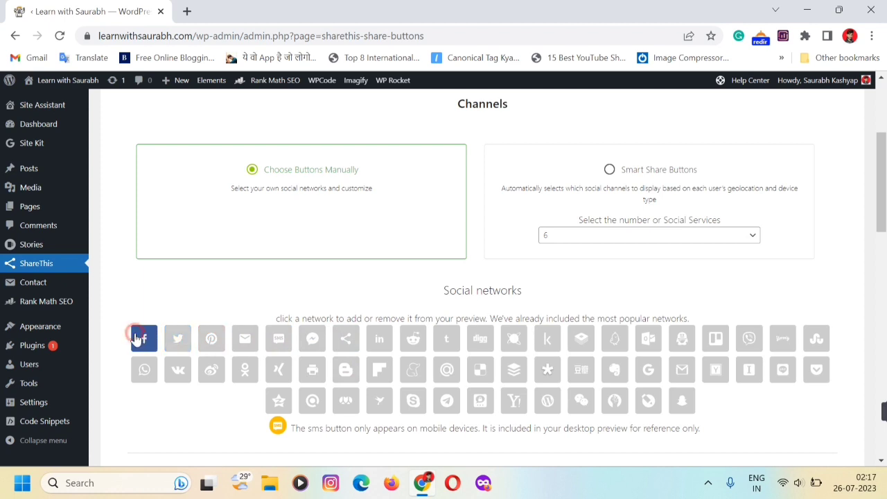
pyautogui.click(137, 338)
pyautogui.scroll(3, 231, 296)
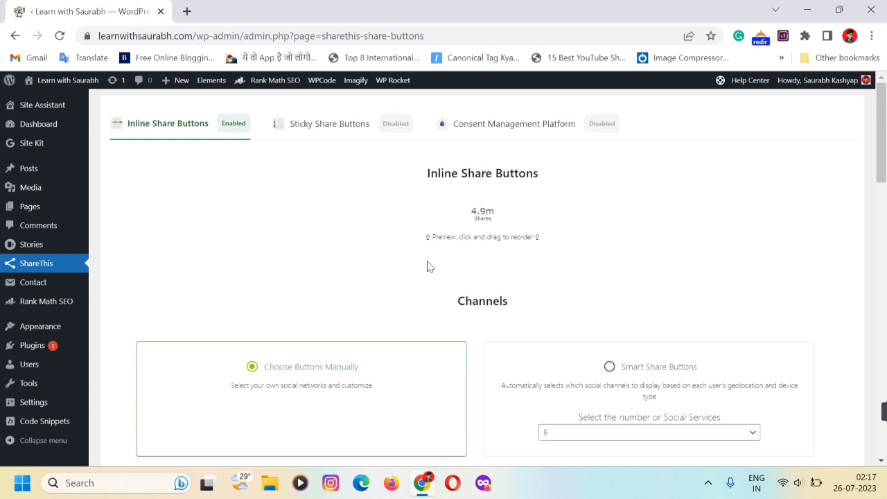
# - Add the green ShareThis button to the inline share buttons and check it in the preview
pyautogui.scroll(-3, 399, 266)
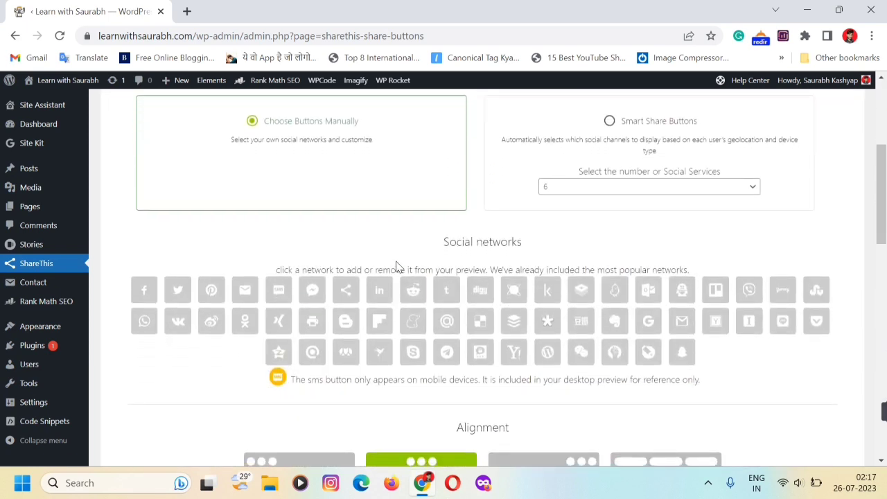
pyautogui.click(310, 285)
pyautogui.click(348, 291)
pyautogui.scroll(4, 348, 291)
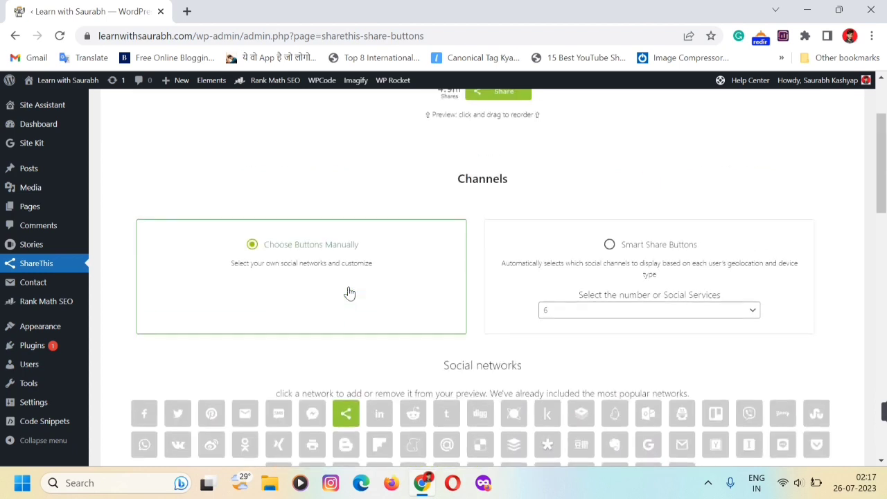
pyautogui.scroll(1, 350, 292)
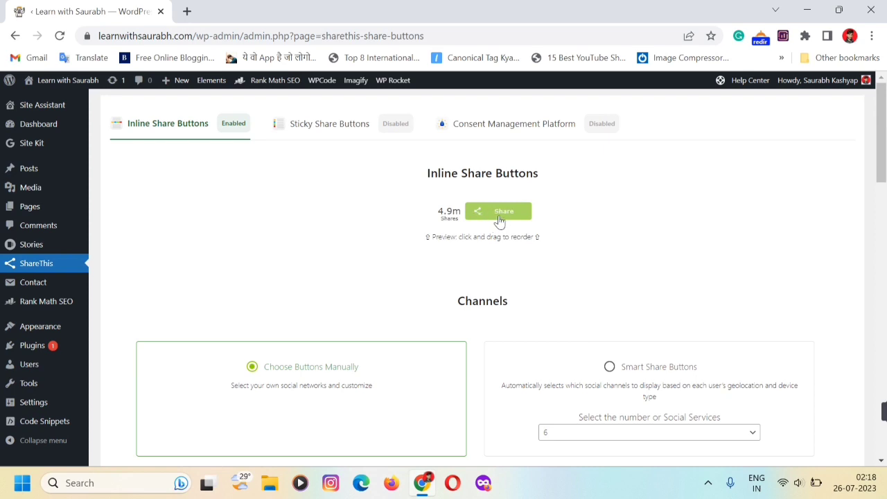
# - Add WhatsApp and Facebook to the inline share buttons, checking the preview after each one
pyautogui.scroll(-4, 444, 255)
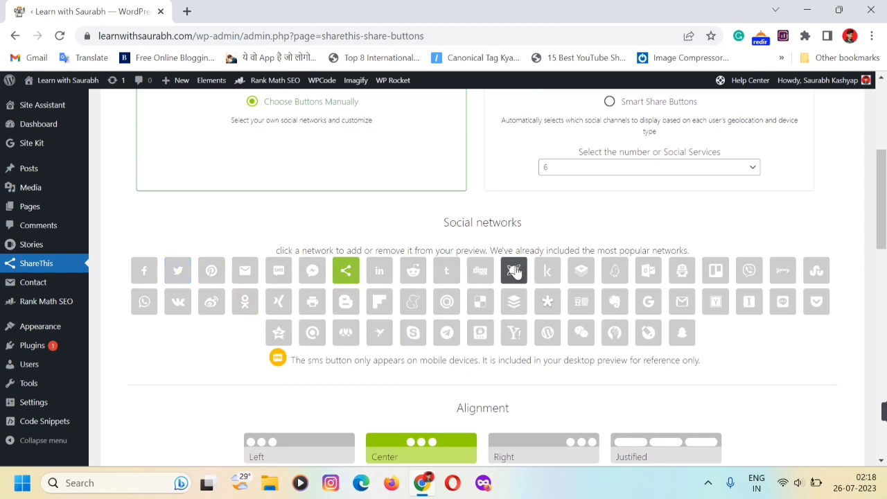
pyautogui.click(143, 303)
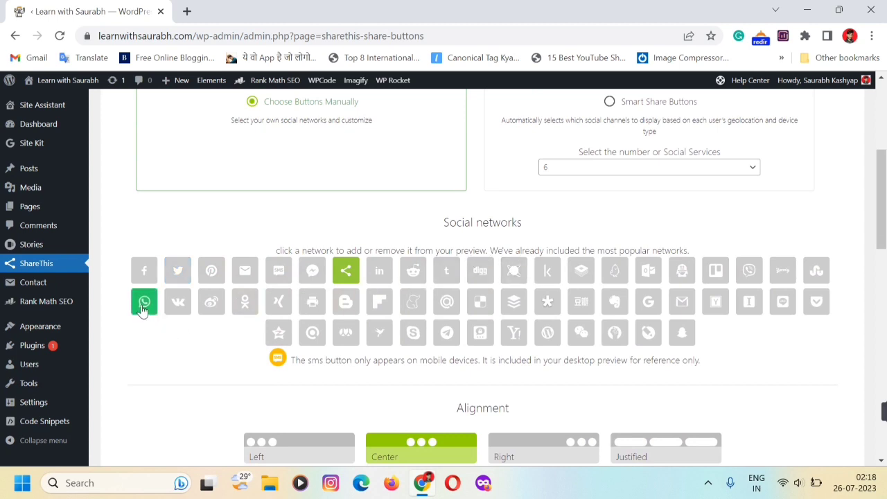
pyautogui.scroll(4, 349, 266)
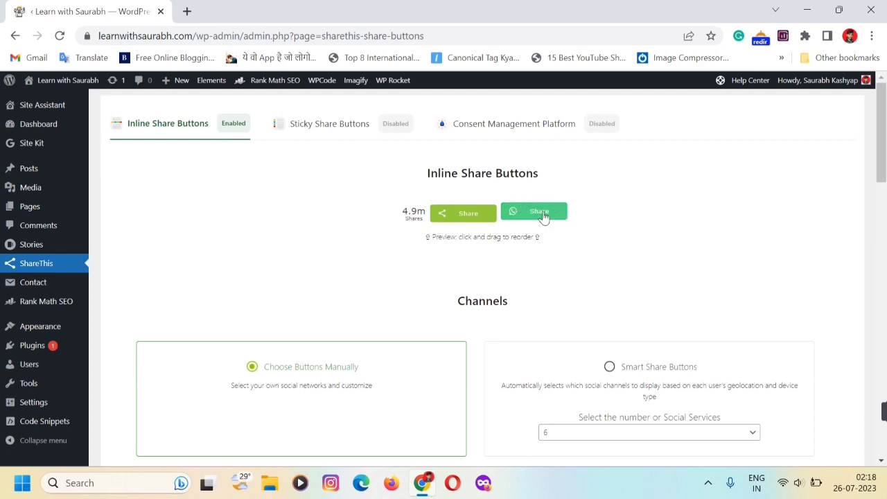
pyautogui.scroll(-4, 309, 310)
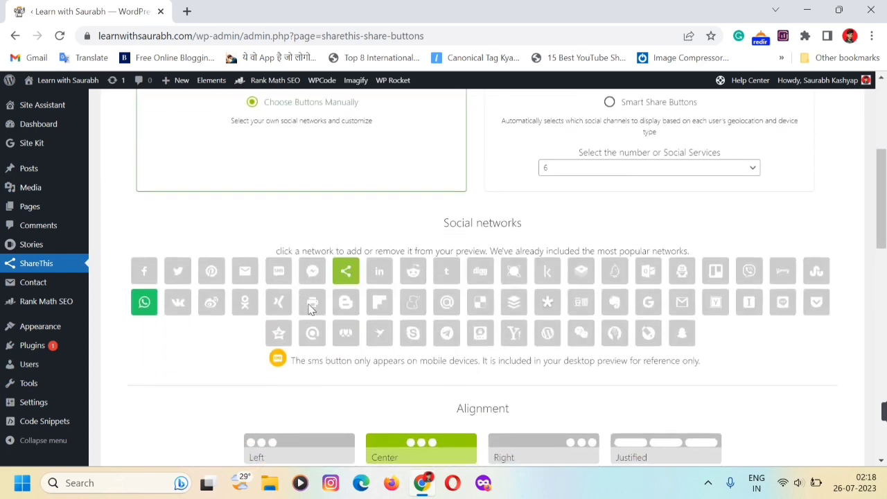
pyautogui.click(145, 275)
pyautogui.scroll(4, 326, 240)
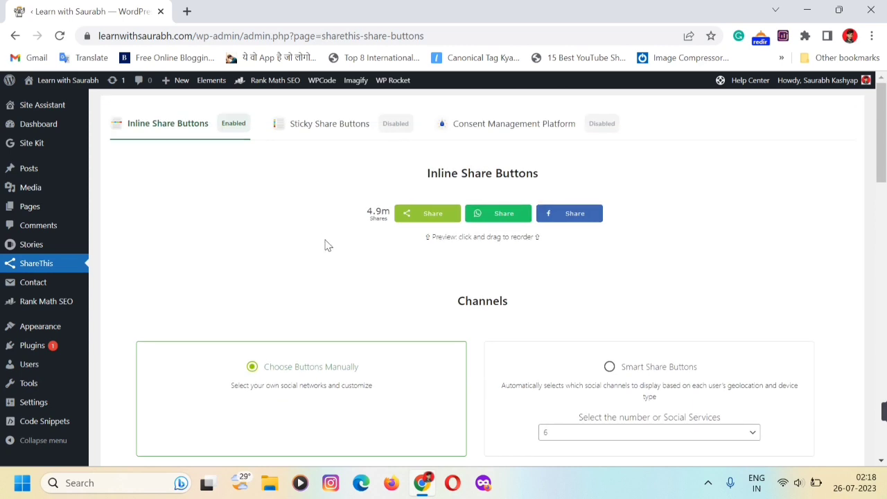
# - Add Messenger and Telegram to the social networks of the inline share buttons
pyautogui.scroll(-4, 326, 246)
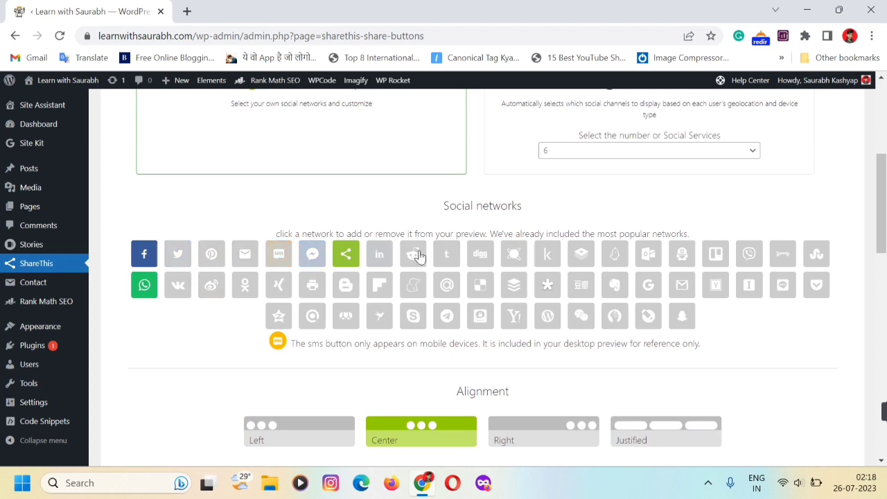
pyautogui.click(311, 258)
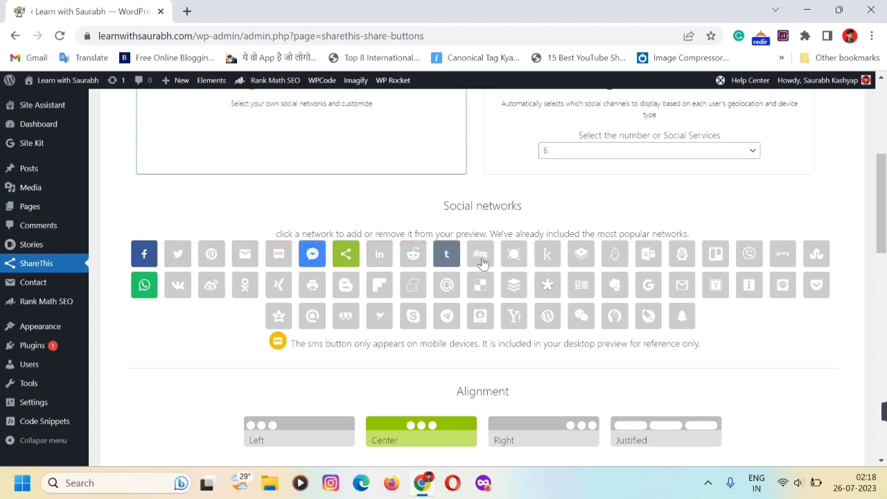
pyautogui.click(646, 257)
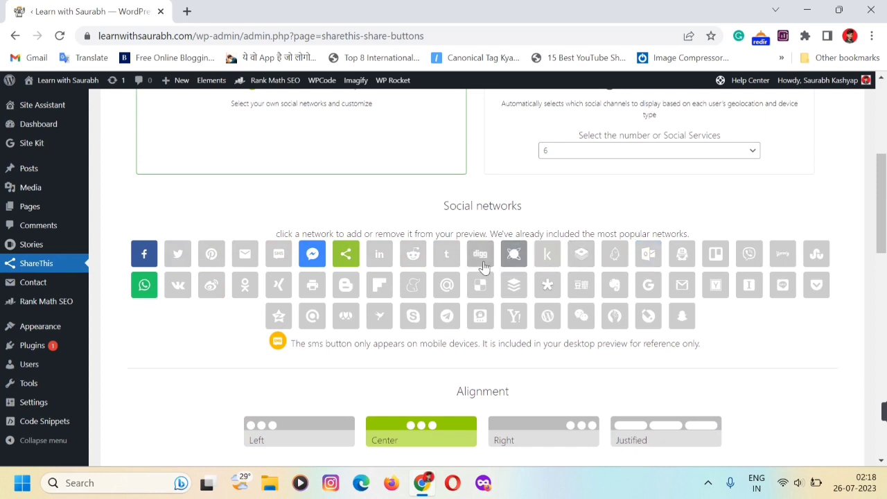
pyautogui.click(446, 316)
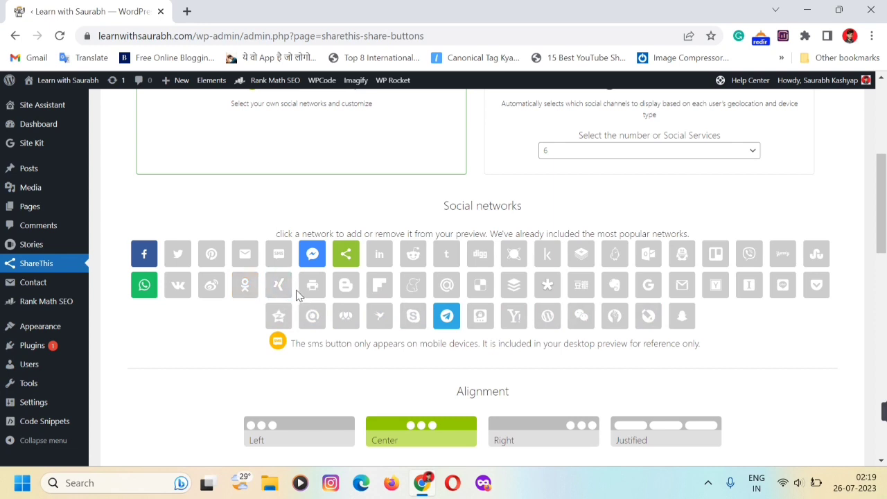
# - Reorder the inline share buttons in the preview so ShareThis comes first and WhatsApp second, ahead of Facebook
pyautogui.scroll(1, 178, 303)
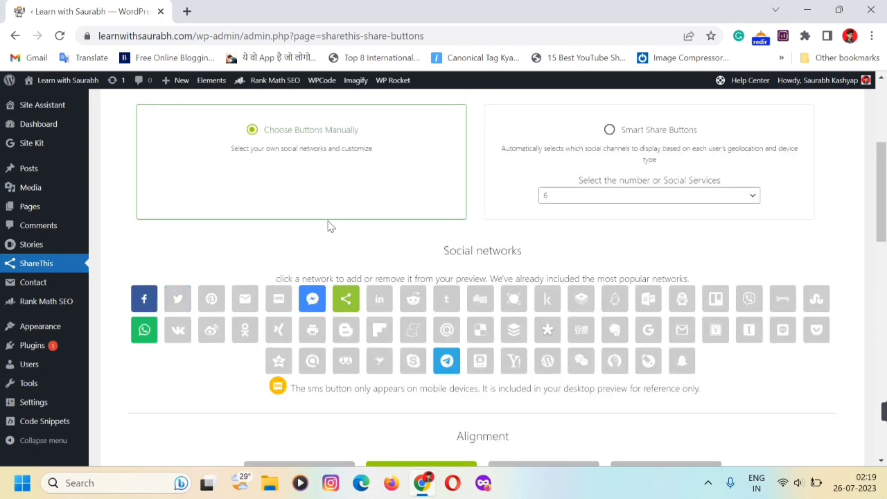
pyautogui.scroll(3, 329, 224)
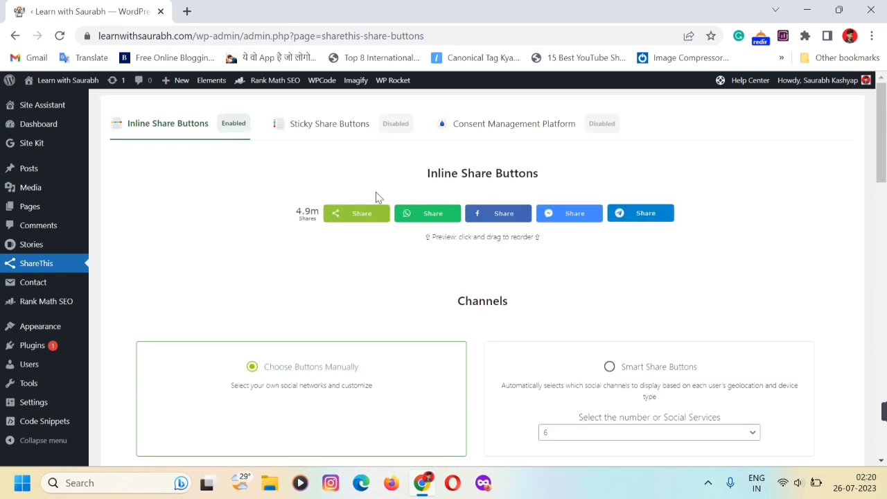
pyautogui.scroll(-2, 380, 278)
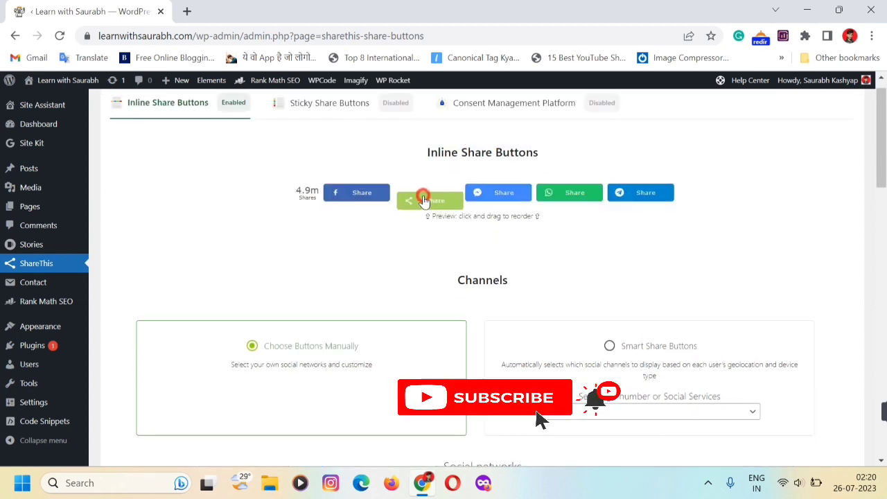
pyautogui.moveTo(424, 201); pyautogui.dragTo(371, 204)
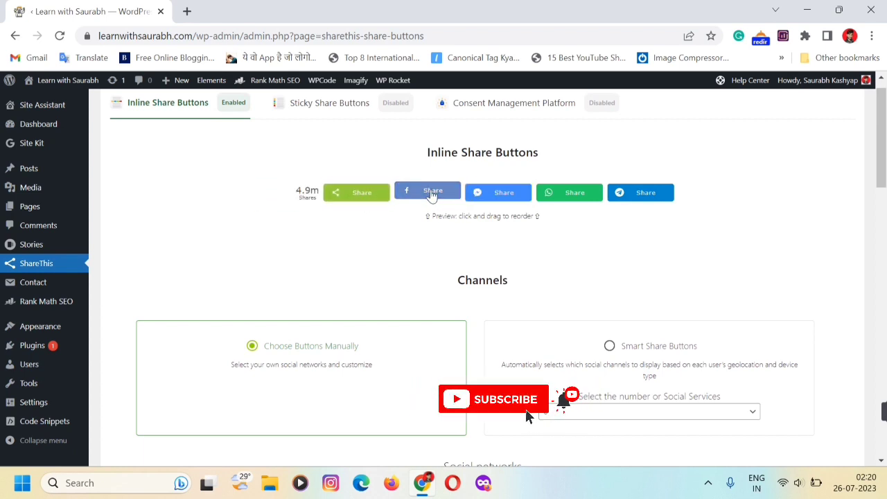
pyautogui.click(585, 194)
pyautogui.moveTo(584, 194); pyautogui.dragTo(445, 201)
# - Review the inline share buttons' alignment, size, labels, color, counts and WordPress display settings, switching the total count off and on again
pyautogui.scroll(-6, 580, 311)
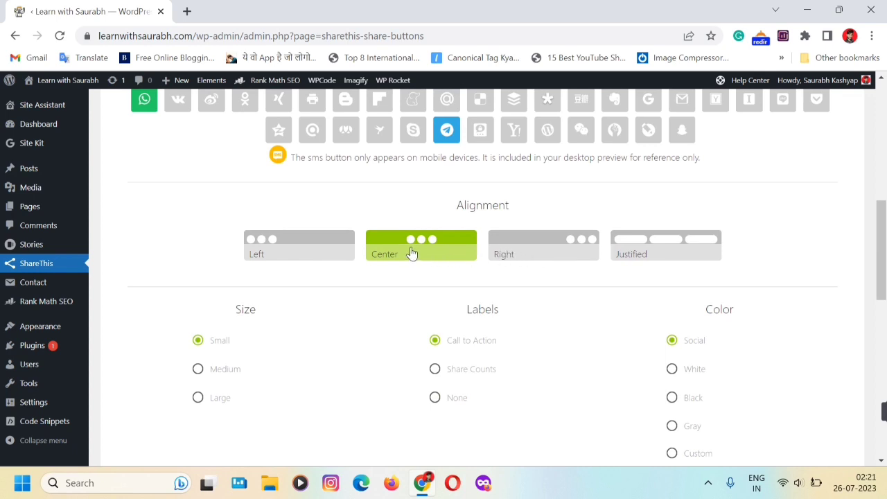
pyautogui.scroll(-2, 412, 252)
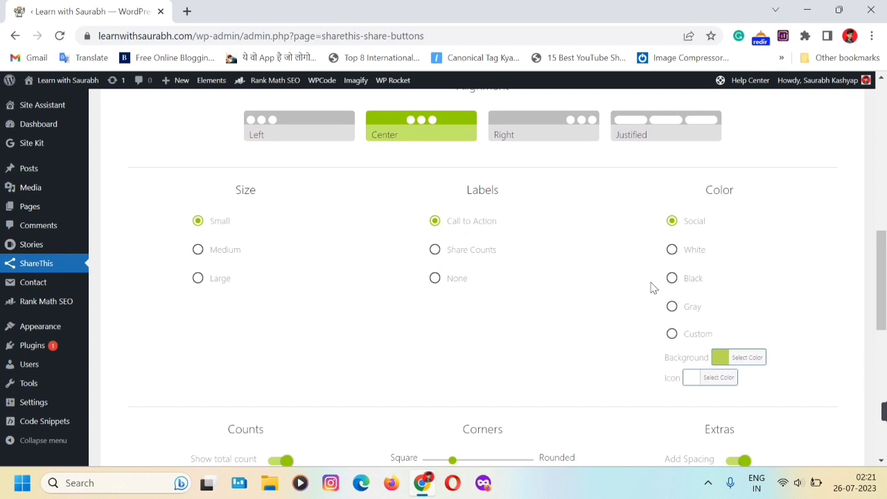
pyautogui.scroll(-4, 262, 289)
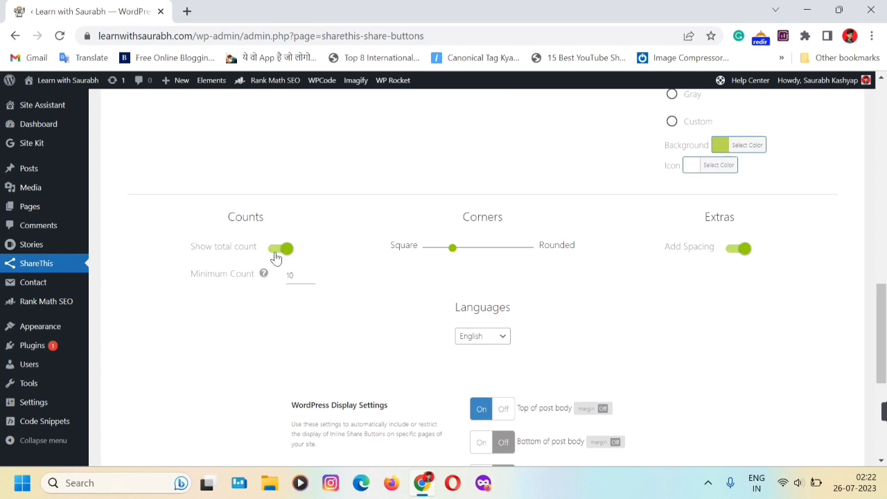
pyautogui.scroll(12, 287, 259)
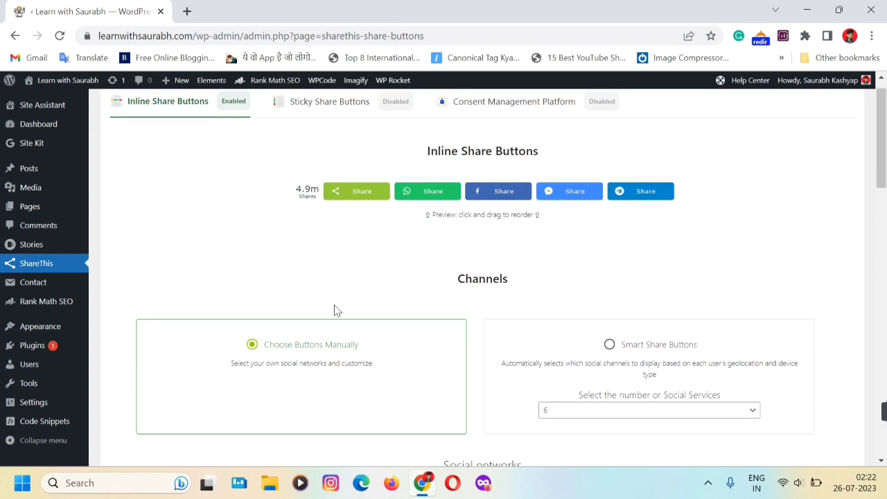
pyautogui.scroll(-9, 334, 310)
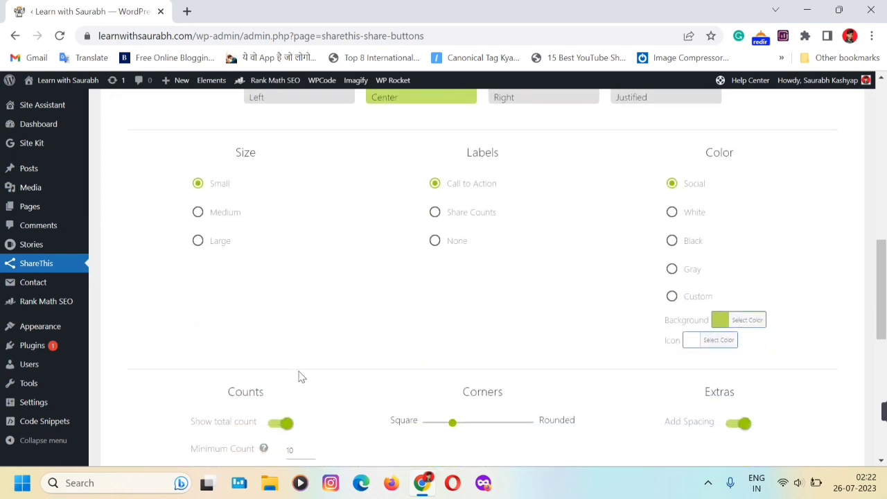
pyautogui.scroll(-1, 301, 376)
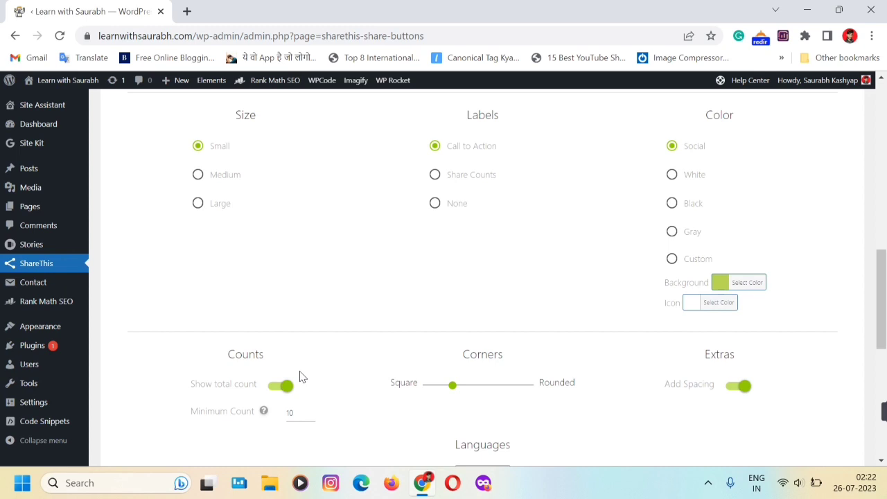
pyautogui.click(282, 389)
pyautogui.click(282, 388)
pyautogui.scroll(-3, 656, 403)
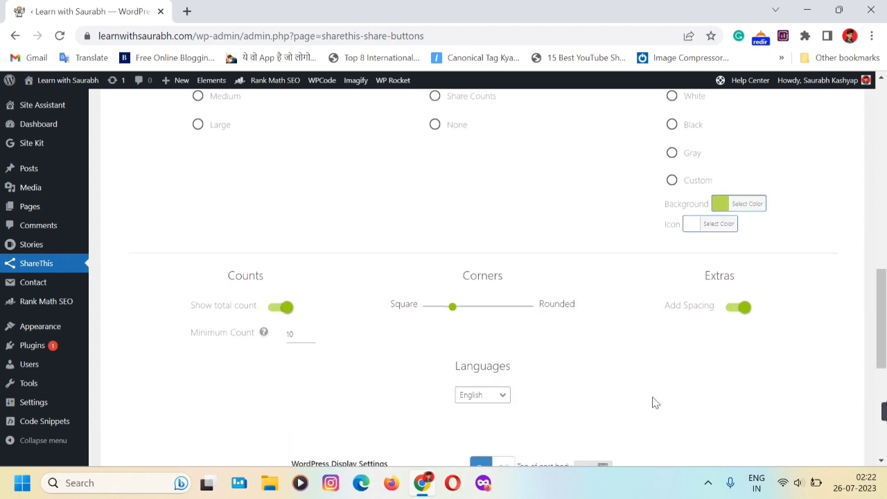
pyautogui.scroll(-2, 509, 317)
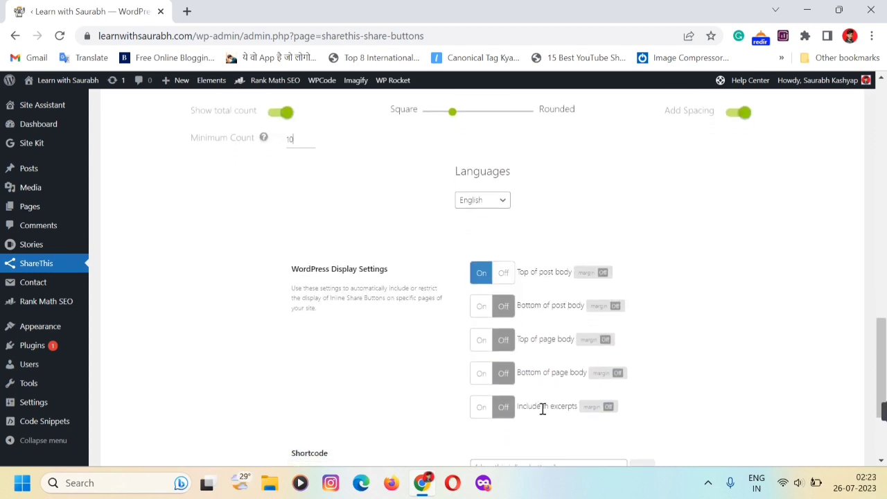
pyautogui.scroll(8, 516, 278)
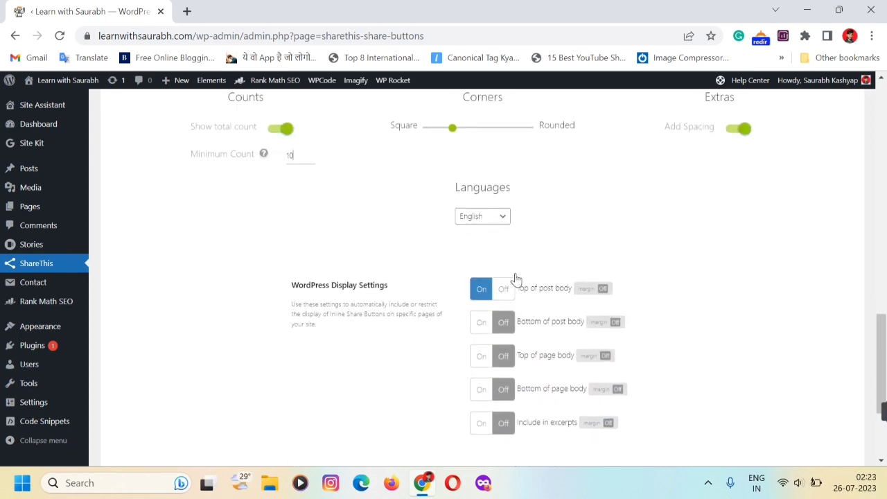
pyautogui.scroll(6, 516, 278)
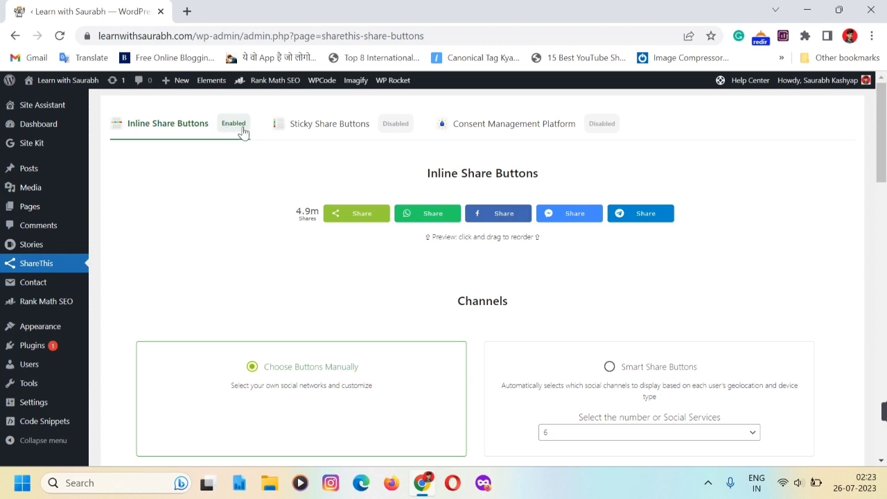
# - Enable the Sticky Share Buttons tool and open its settings, comparing it with the inline share buttons
pyautogui.click(327, 127)
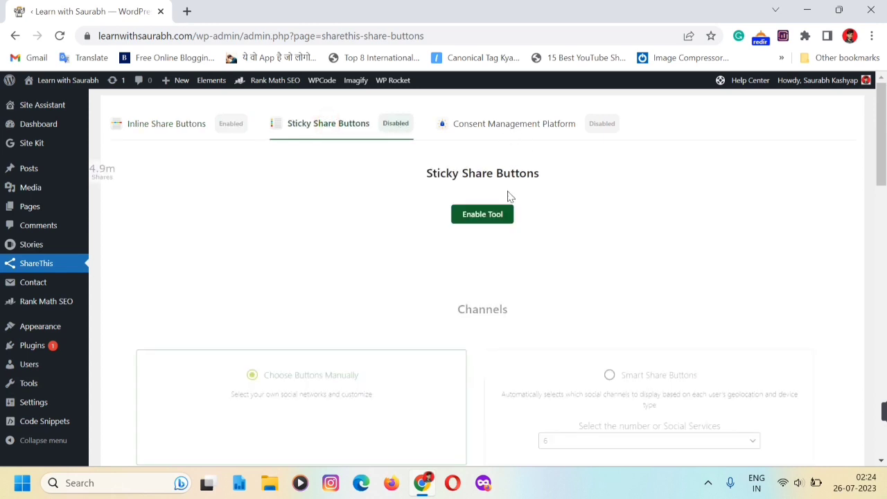
pyautogui.click(483, 215)
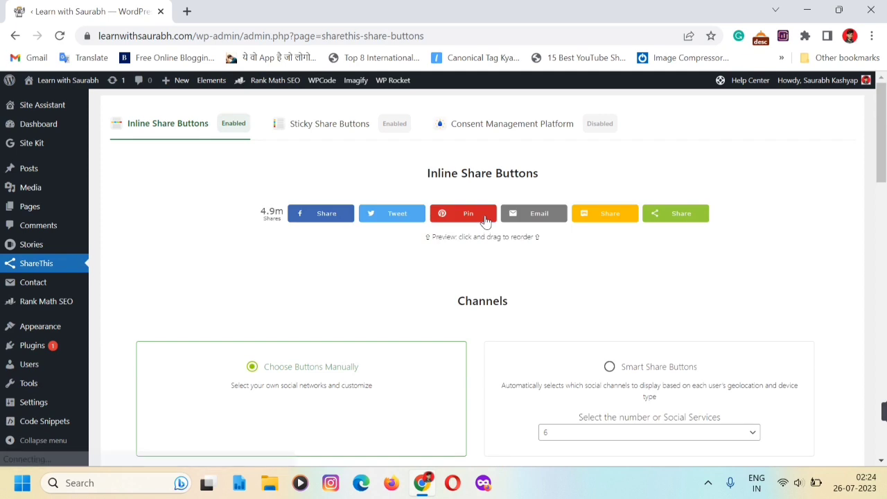
pyautogui.click(354, 128)
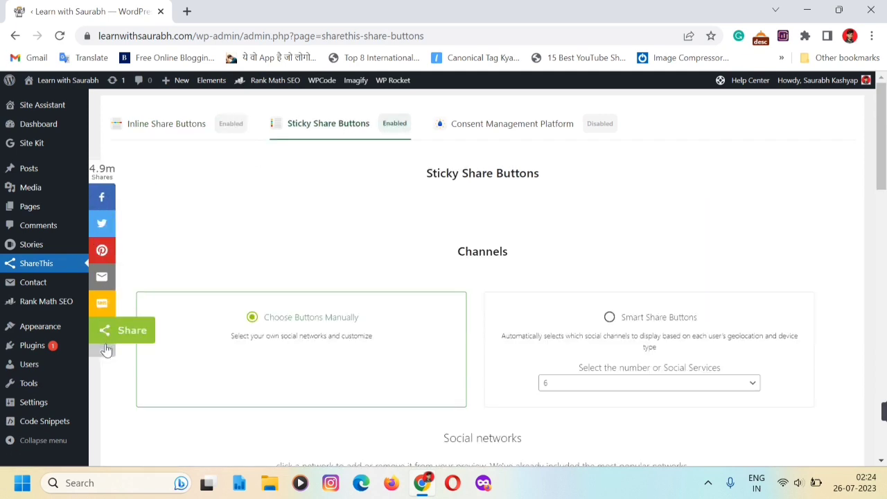
pyautogui.click(164, 127)
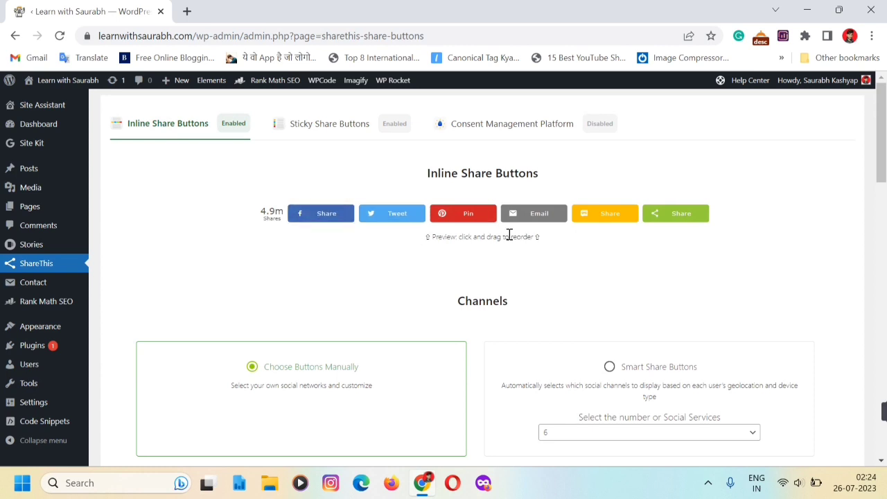
pyautogui.click(332, 132)
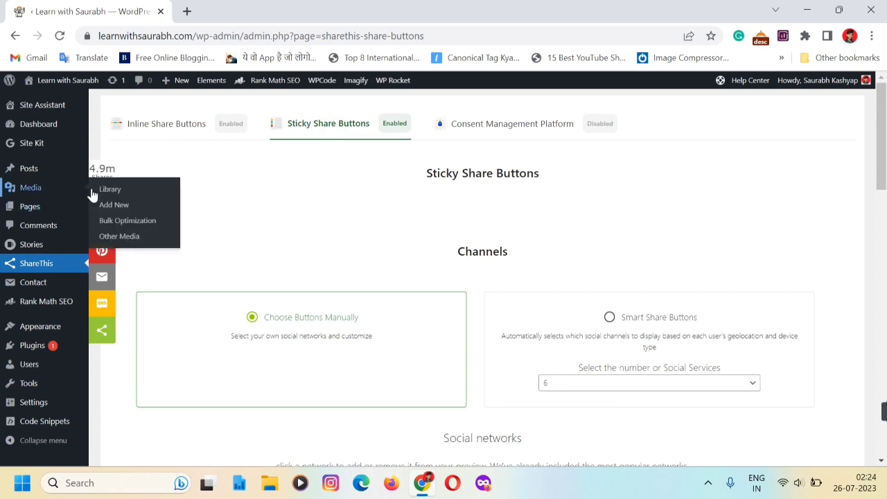
pyautogui.click(275, 194)
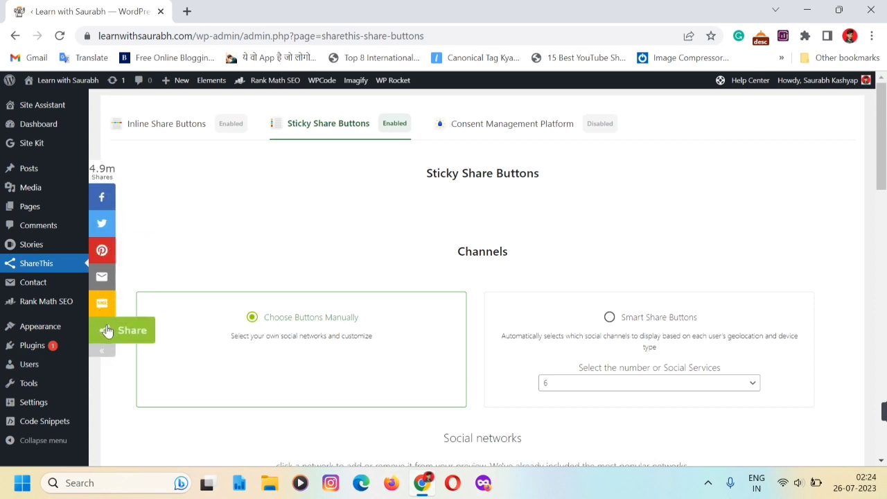
# - Place ShareThis first in the sticky share bar, replace SMS with WhatsApp and move WhatsApp to second place
pyautogui.moveTo(107, 326); pyautogui.dragTo(104, 184)
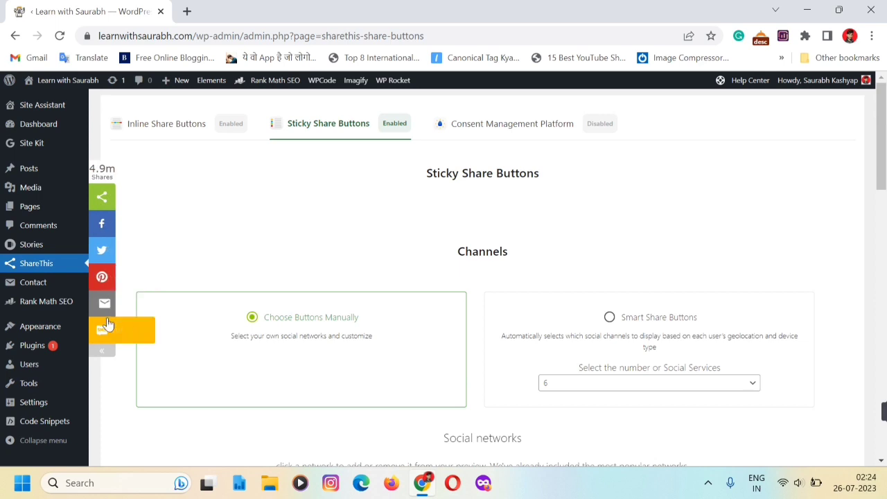
pyautogui.scroll(-3, 107, 327)
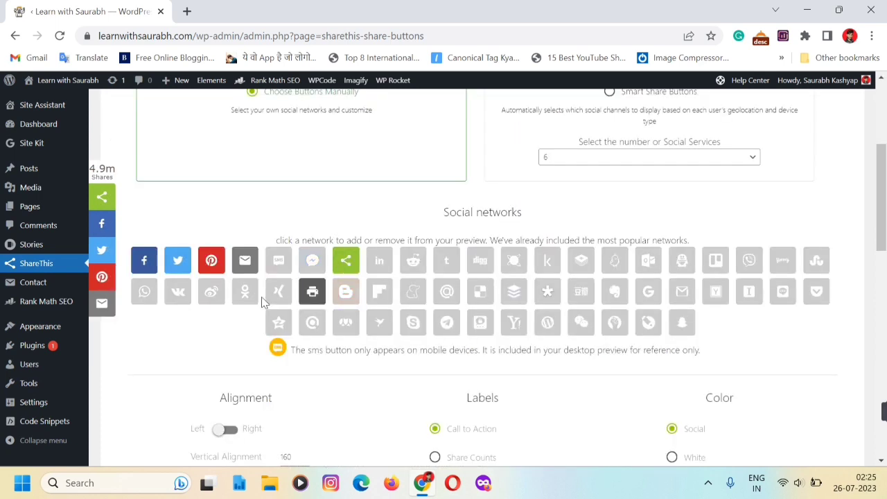
pyautogui.click(144, 291)
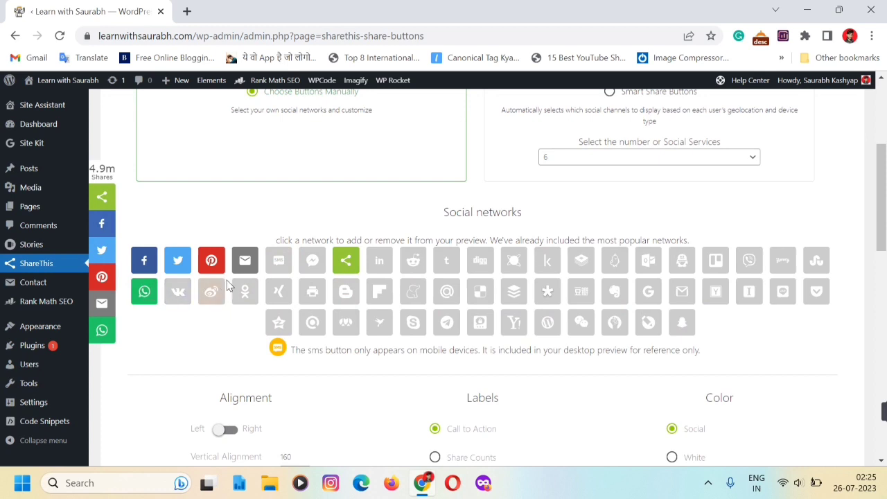
pyautogui.moveTo(99, 333); pyautogui.dragTo(99, 233)
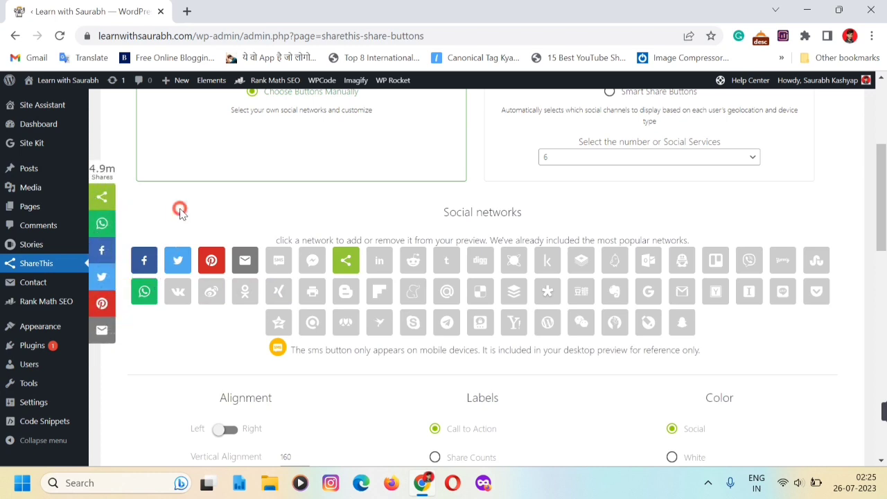
# - Collapse the sticky share bar in the preview and expand it again to check how it hides
pyautogui.scroll(3, 181, 212)
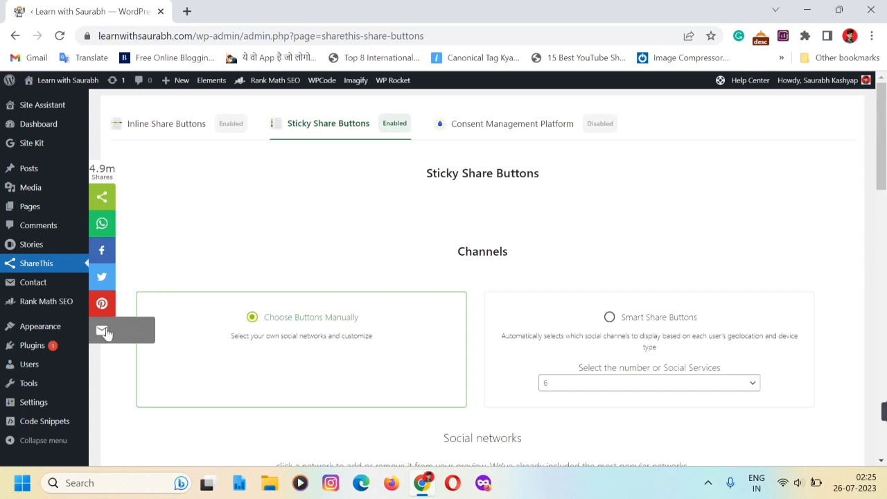
pyautogui.moveTo(95, 353)
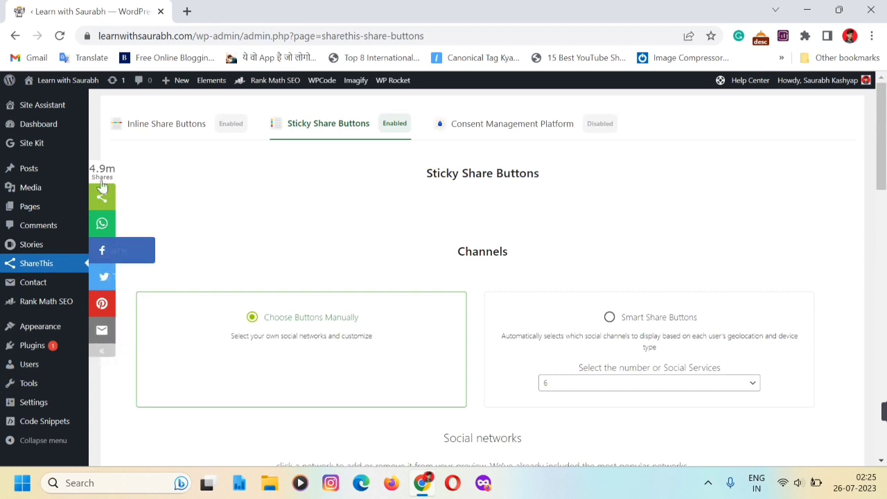
pyautogui.click(102, 353)
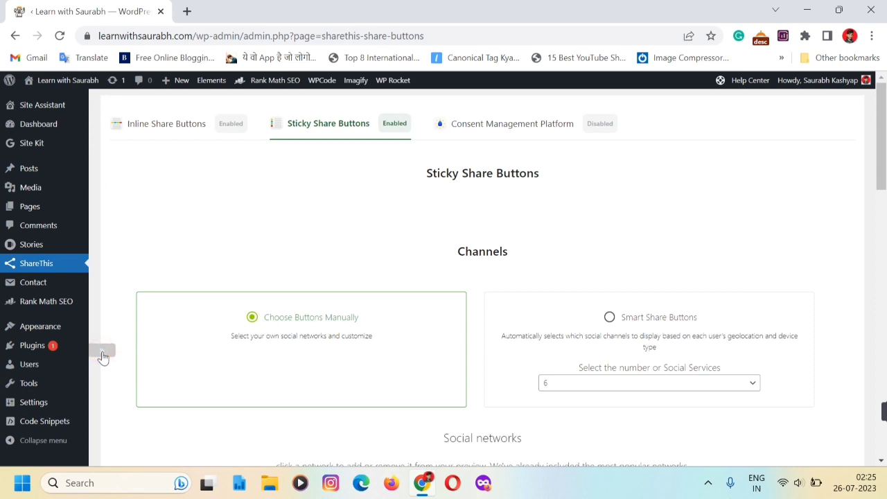
pyautogui.click(103, 355)
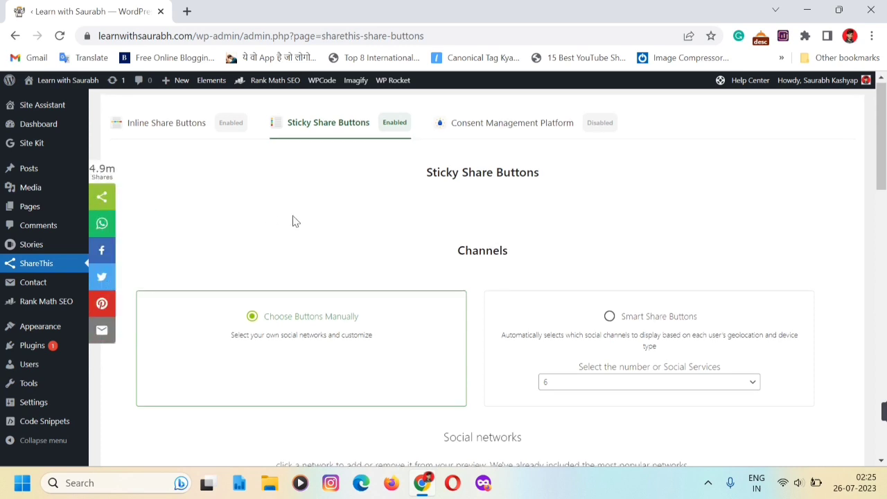
# - Try aligning the sticky share bar to the right and switch it back to the left
pyautogui.scroll(-4, 293, 221)
pyautogui.scroll(-2, 292, 221)
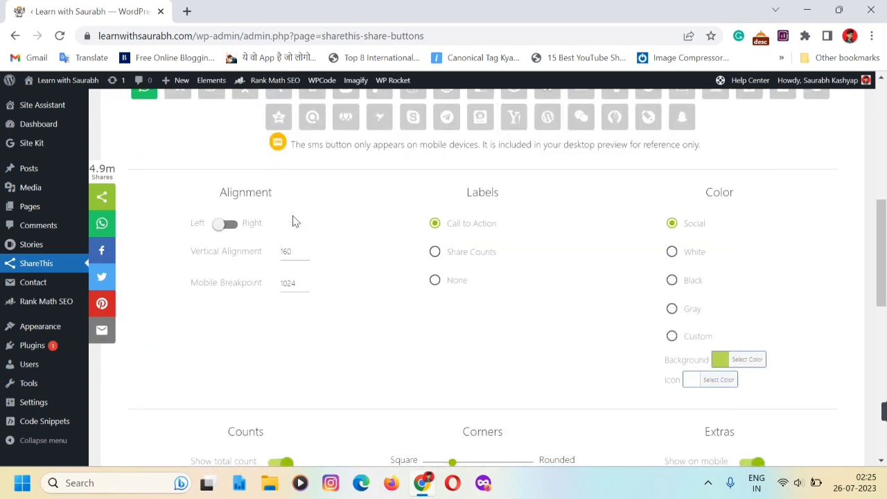
pyautogui.scroll(2, 292, 220)
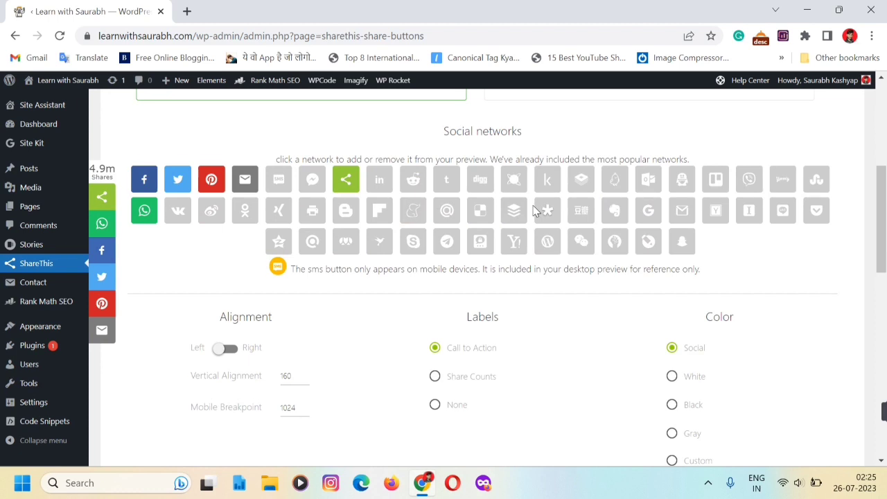
pyautogui.scroll(-2, 534, 211)
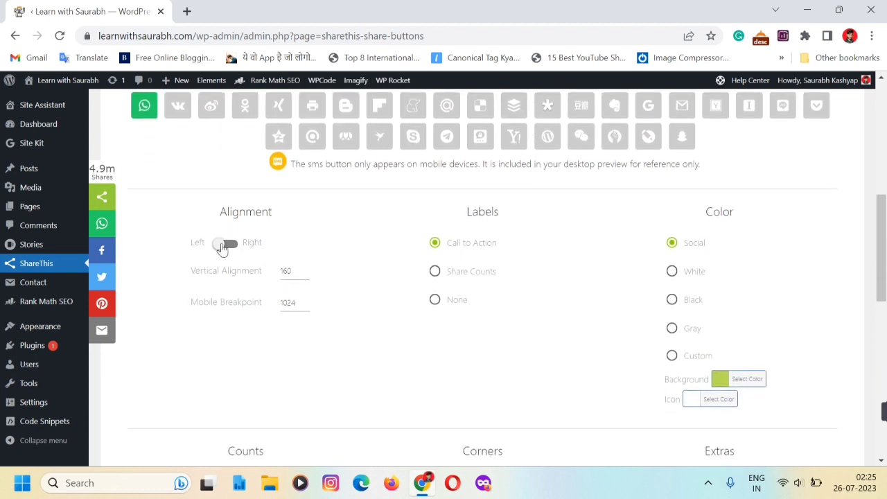
pyautogui.click(222, 245)
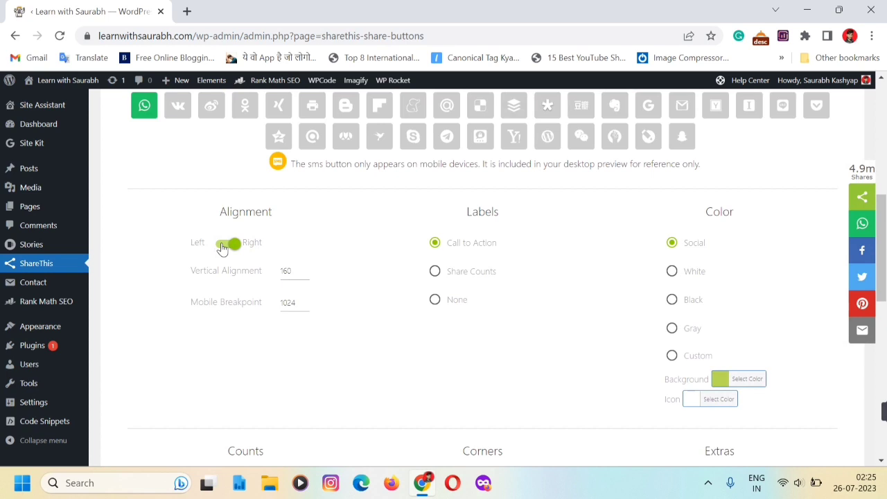
pyautogui.click(221, 245)
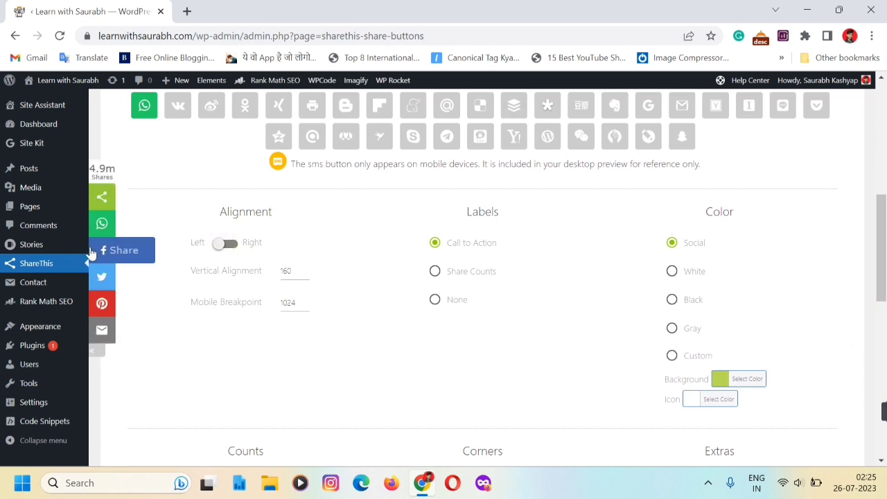
# - Review the remaining sticky share button settings, including counts, corners, extras, languages and the WordPress display settings
pyautogui.scroll(-3, 490, 340)
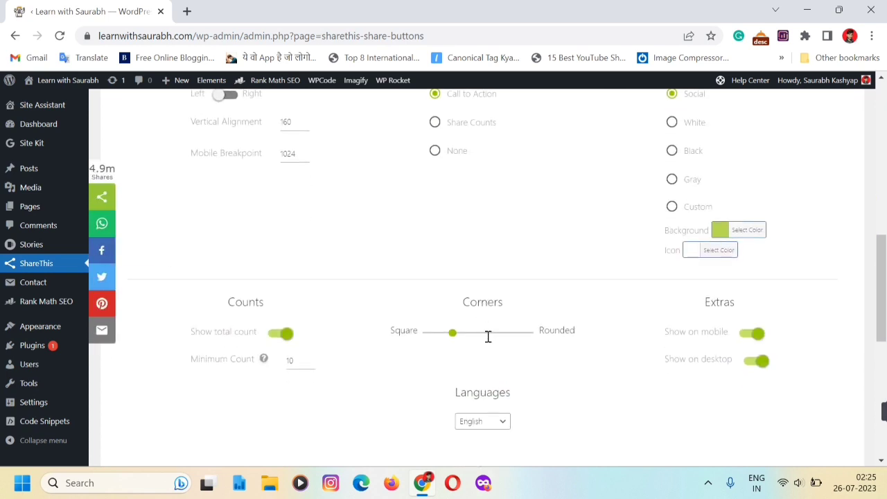
pyautogui.scroll(-2, 487, 342)
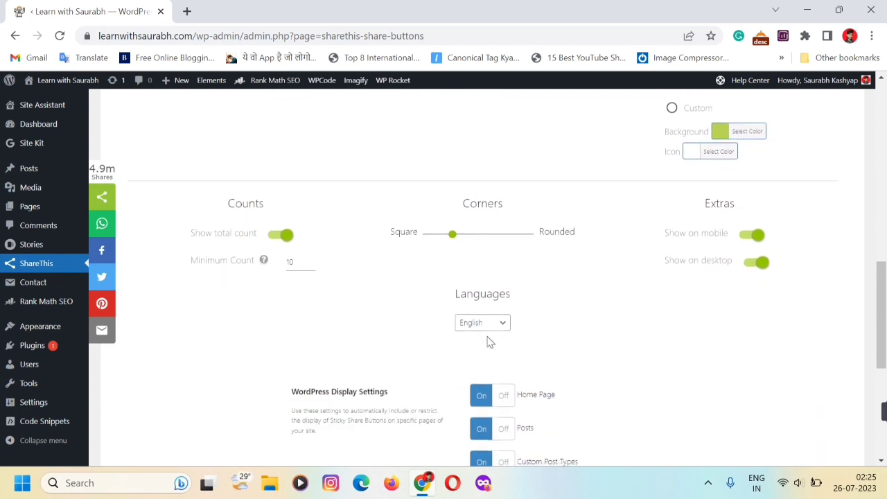
pyautogui.scroll(-5, 487, 341)
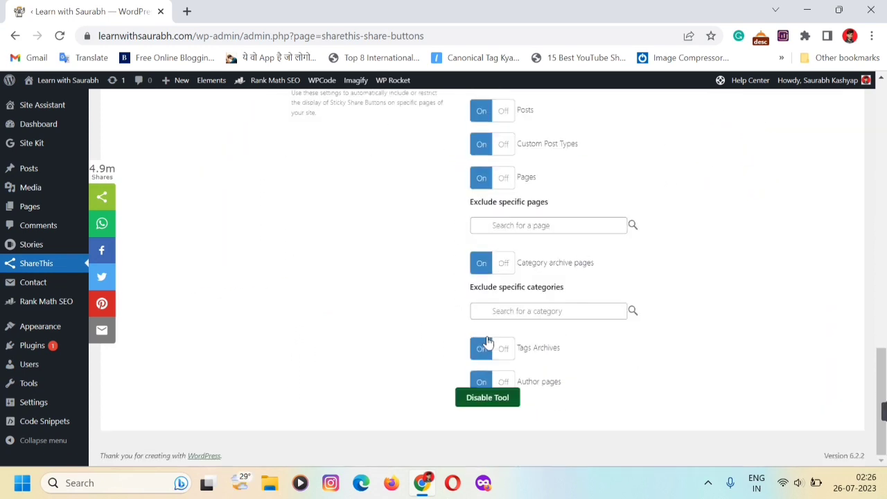
pyautogui.scroll(15, 487, 341)
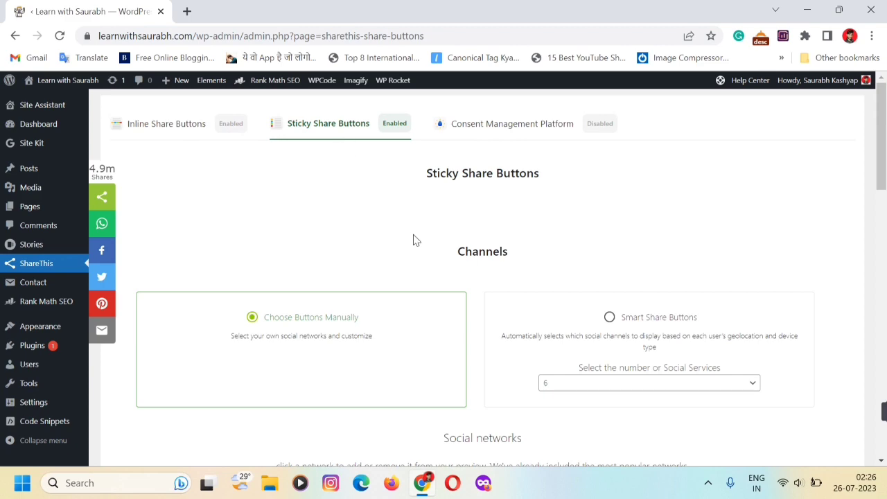
pyautogui.scroll(-15, 414, 239)
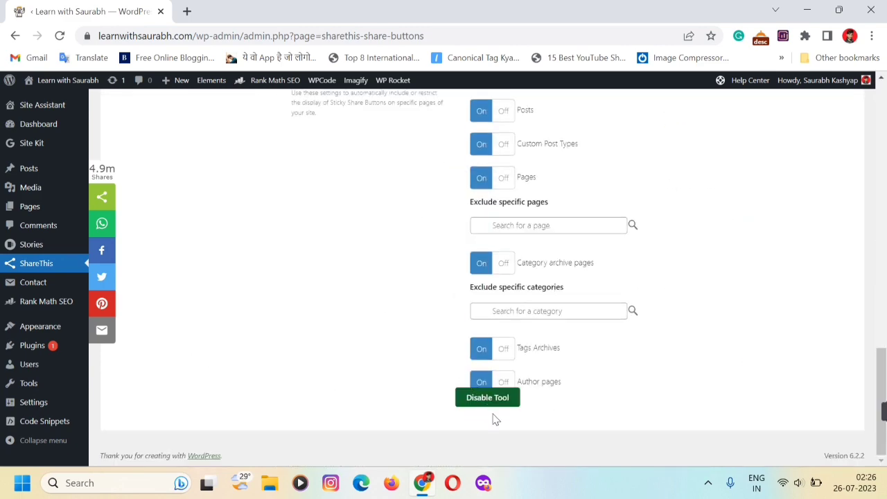
pyautogui.scroll(15, 333, 208)
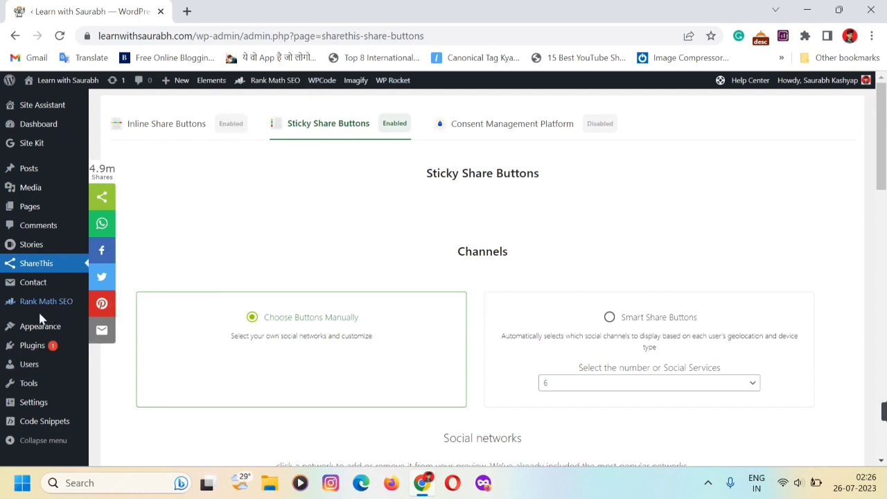
# - Reload the ShareThis settings page and visit the live site, going to the Google Adsense Ads.txt error post
pyautogui.click(59, 35)
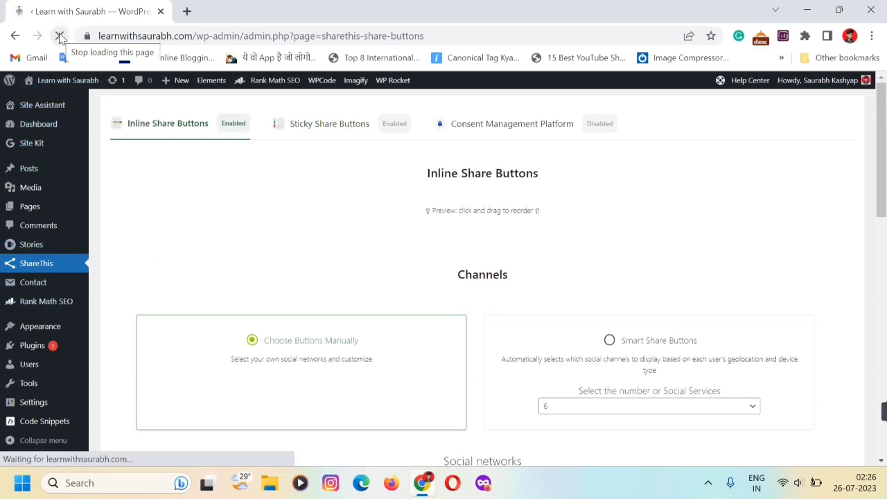
pyautogui.moveTo(50, 86)
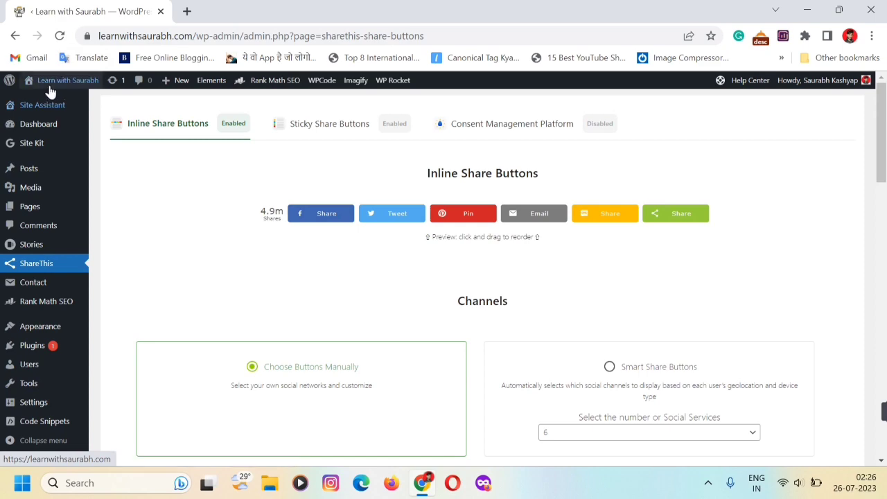
pyautogui.click(58, 105)
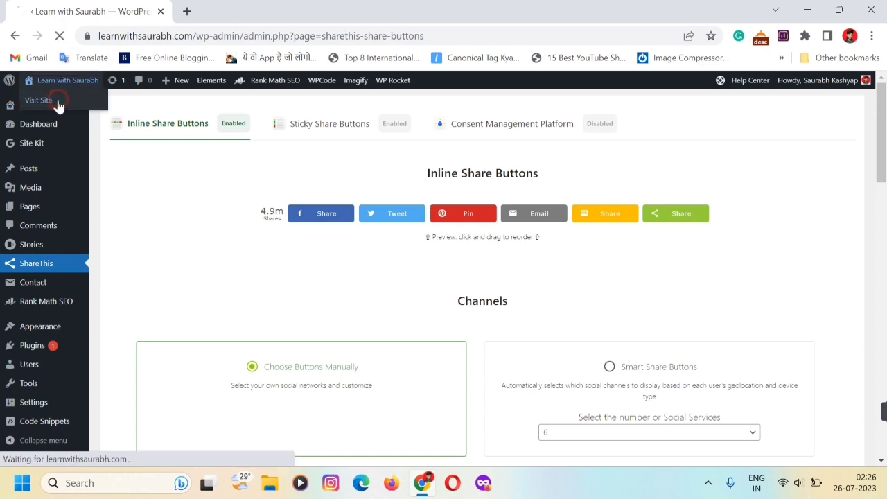
# - Examine the sticky share bar and the inline share buttons below the featured image of the Ads.txt post
pyautogui.scroll(-3, 383, 323)
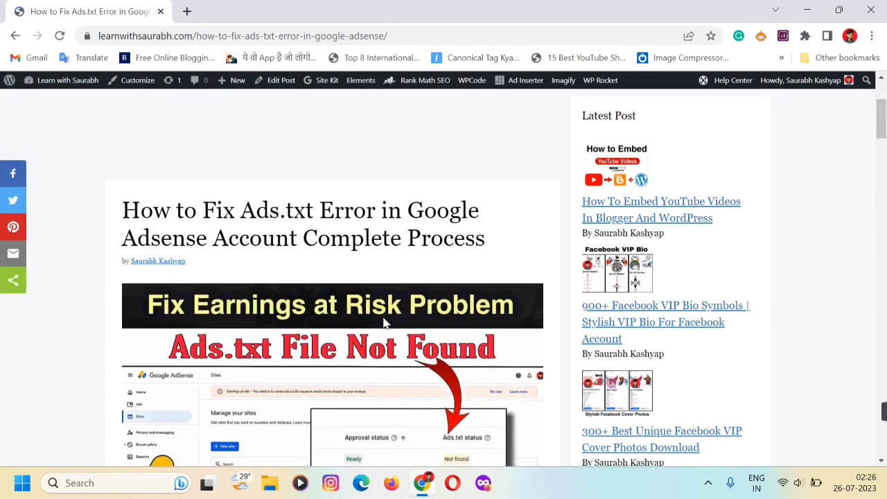
pyautogui.scroll(-1, 386, 324)
pyautogui.scroll(4, 386, 324)
pyautogui.scroll(-1, 386, 324)
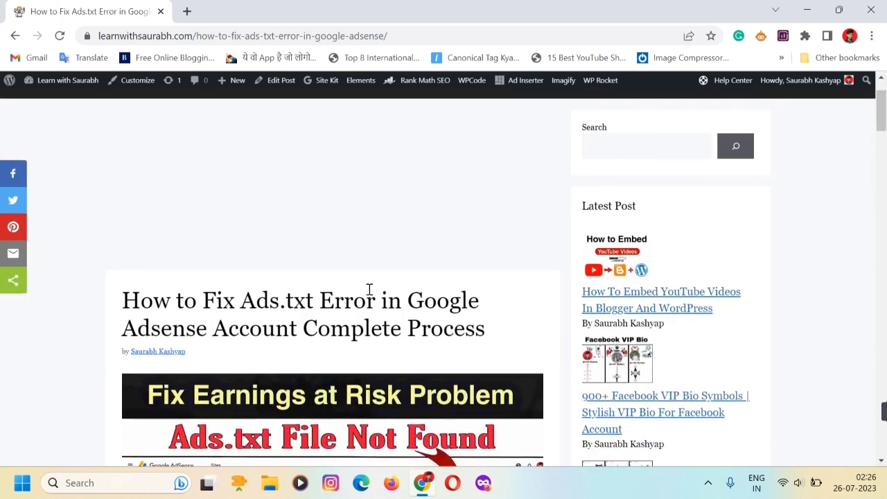
pyautogui.scroll(-2, 368, 294)
pyautogui.scroll(-6, 368, 293)
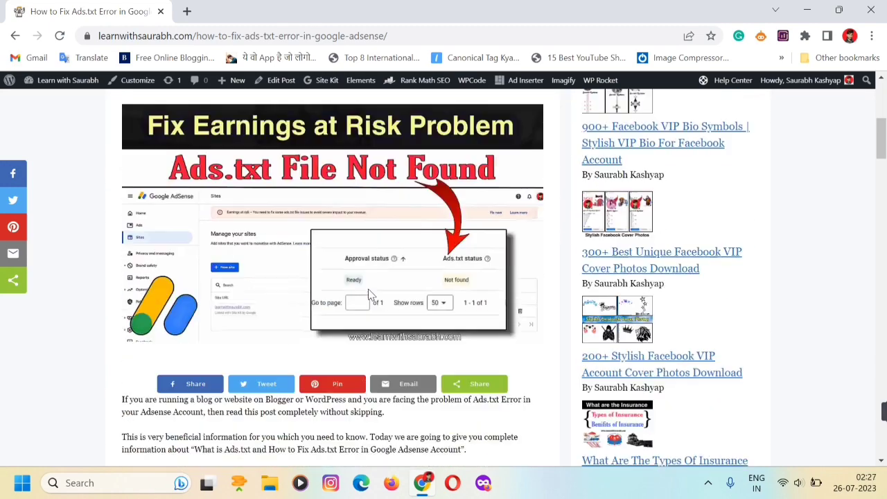
pyautogui.scroll(-3, 368, 293)
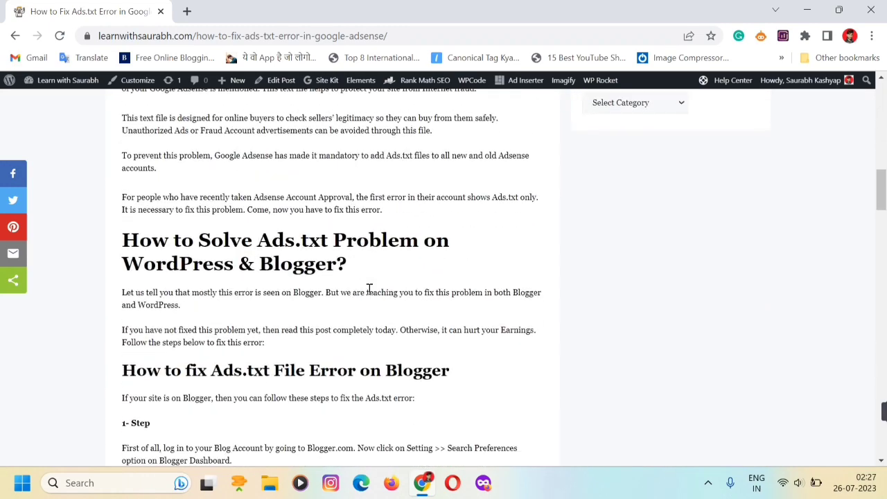
pyautogui.scroll(7, 369, 293)
pyautogui.scroll(6, 368, 293)
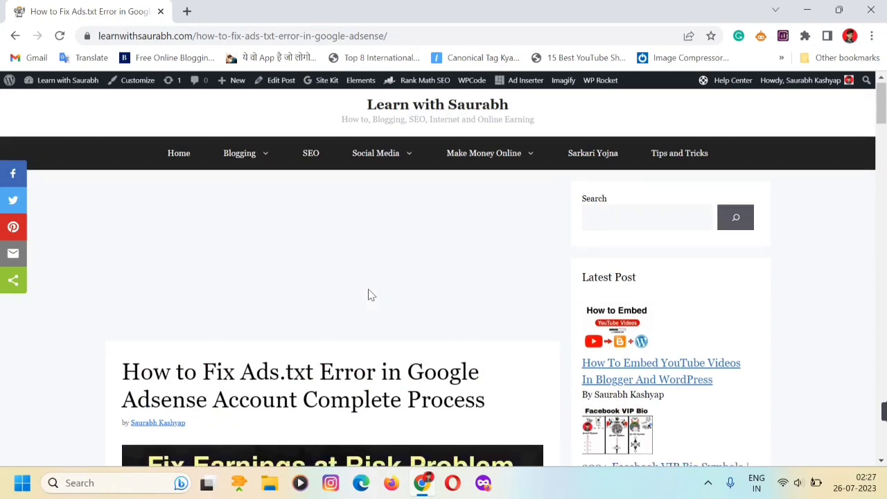
pyautogui.scroll(-5, 368, 293)
pyautogui.scroll(-1, 368, 293)
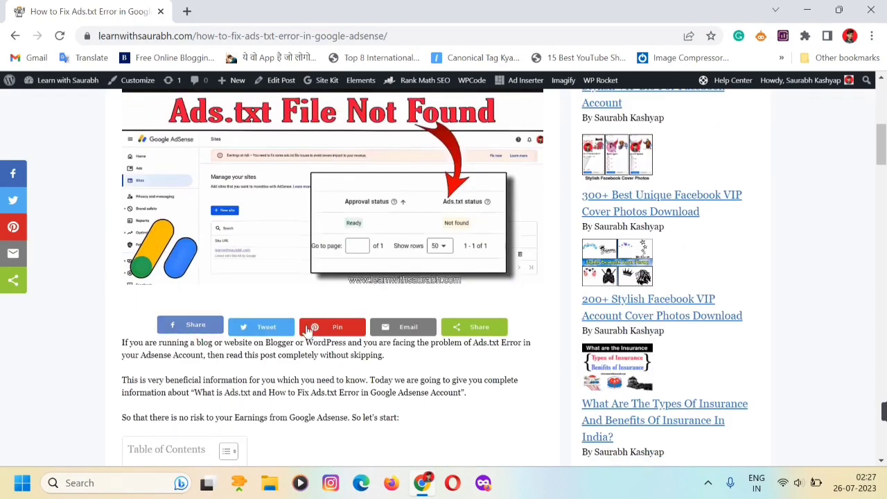
pyautogui.scroll(1, 317, 264)
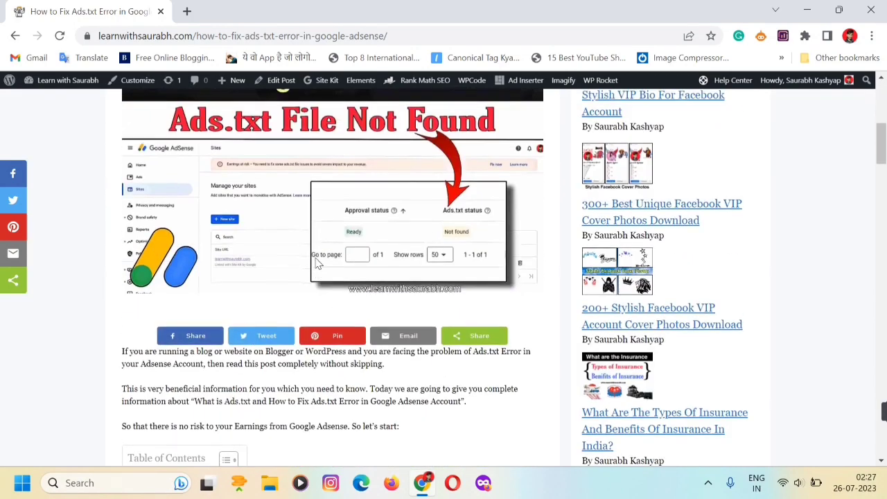
pyautogui.scroll(1, 317, 263)
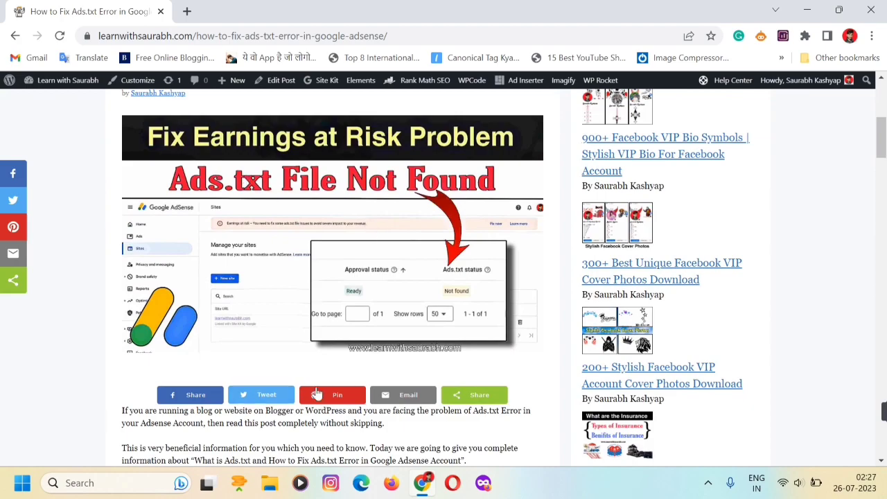
# - Check the end of the Ads.txt post around its Conclusion for share buttons and return to the inline buttons above the text
pyautogui.scroll(-15, 372, 403)
pyautogui.scroll(-20, 373, 402)
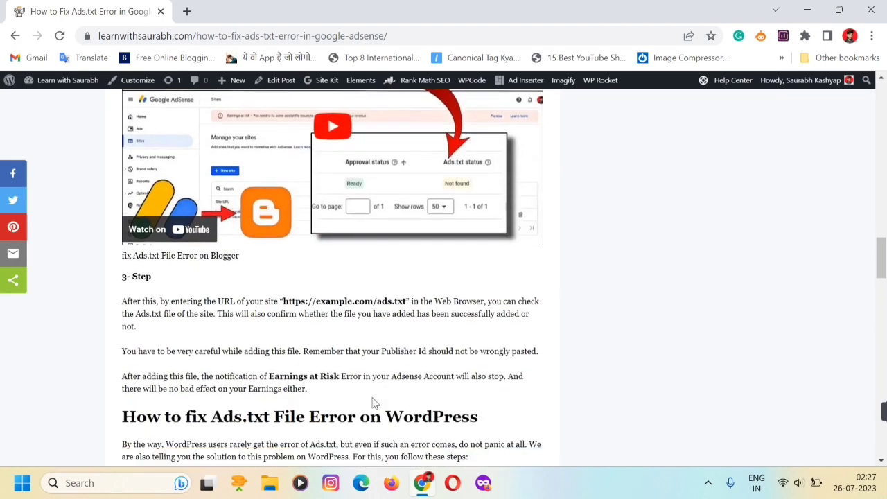
pyautogui.scroll(-5, 373, 398)
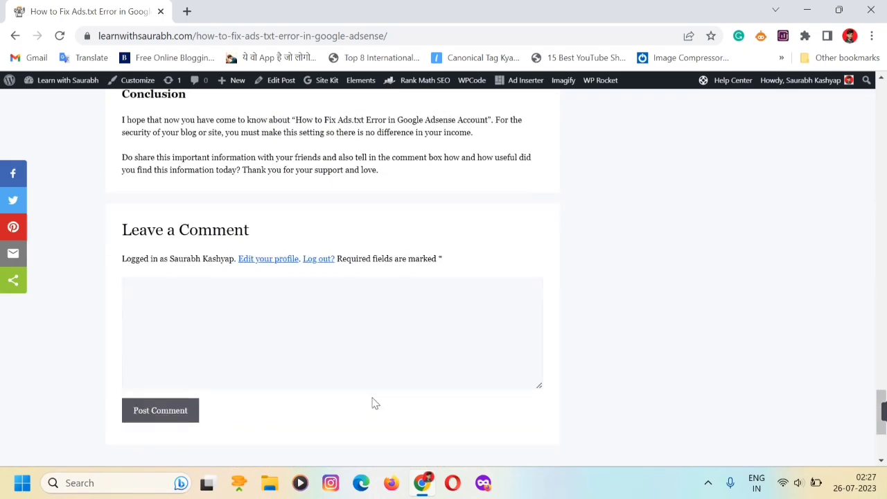
pyautogui.scroll(1, 285, 226)
pyautogui.scroll(1, 285, 226)
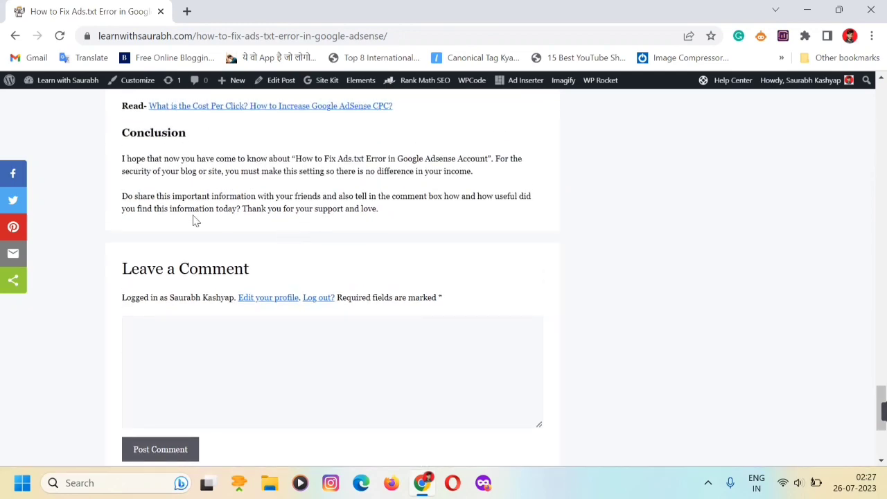
pyautogui.press('Home')
pyautogui.scroll(-3, 253, 229)
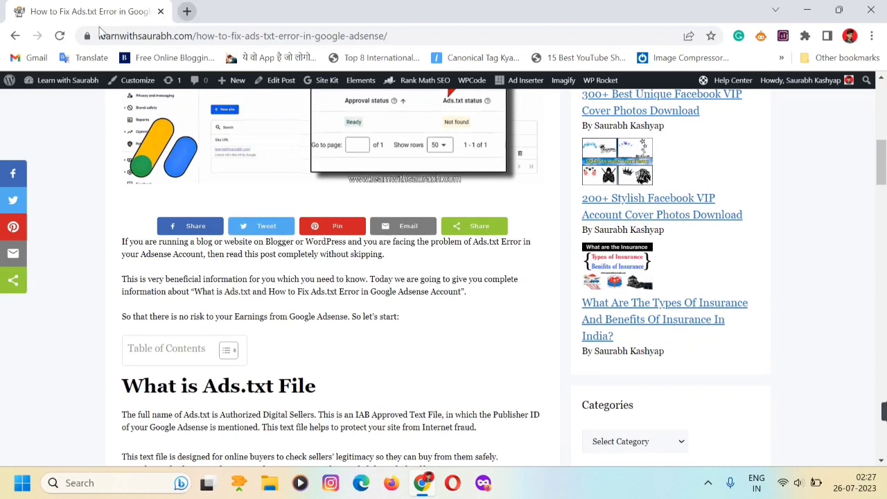
# - Return to the inline share button settings, turn off Top of post body and turn on Bottom of post body
pyautogui.click(16, 36)
pyautogui.click(16, 36)
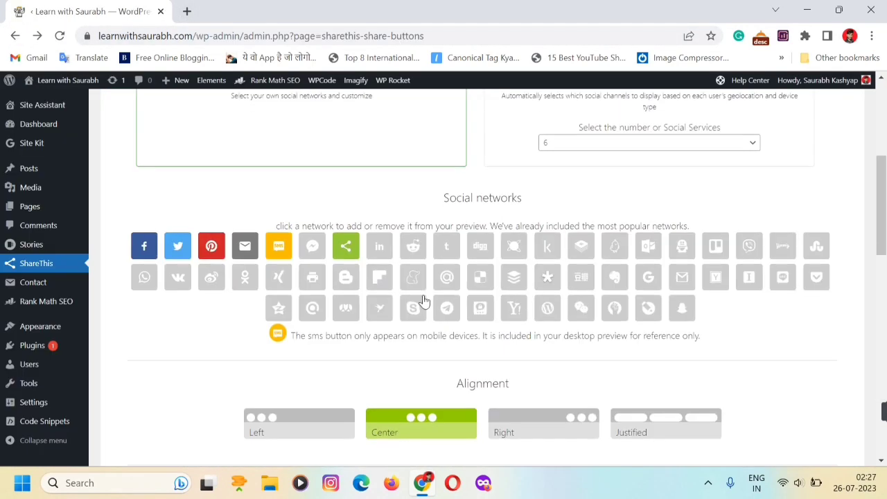
pyautogui.scroll(-8, 423, 301)
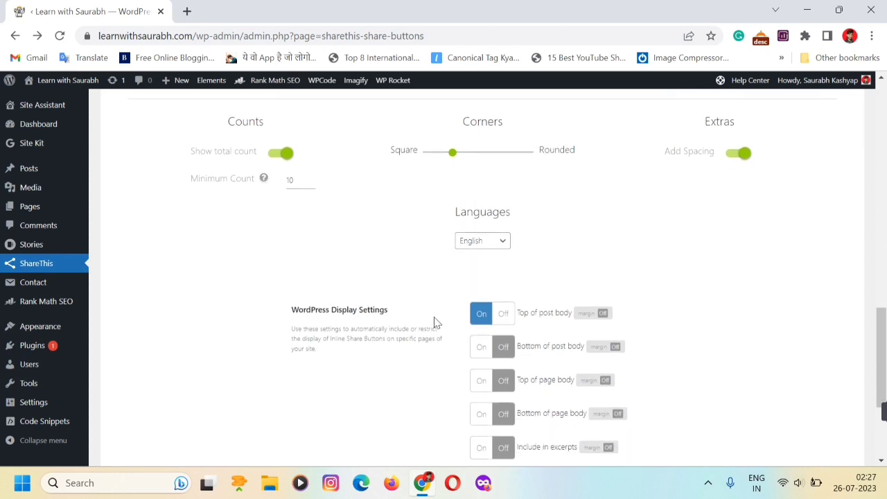
pyautogui.click(495, 319)
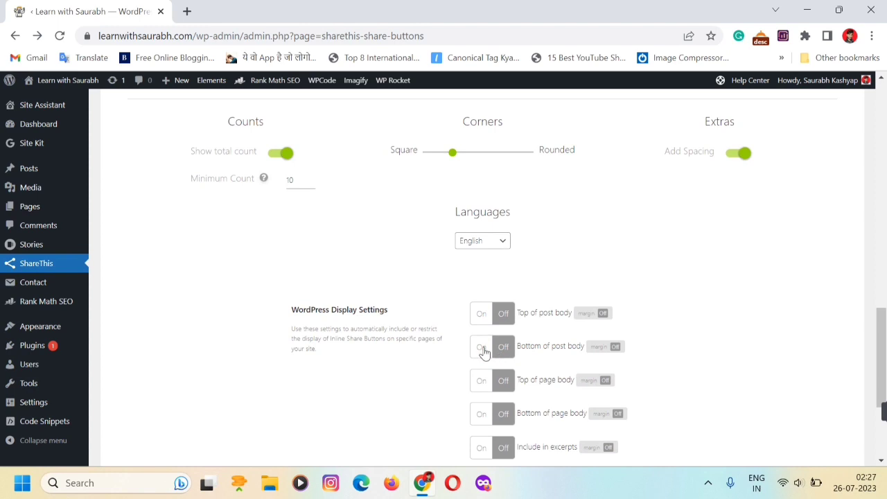
pyautogui.click(483, 350)
pyautogui.scroll(-3, 484, 352)
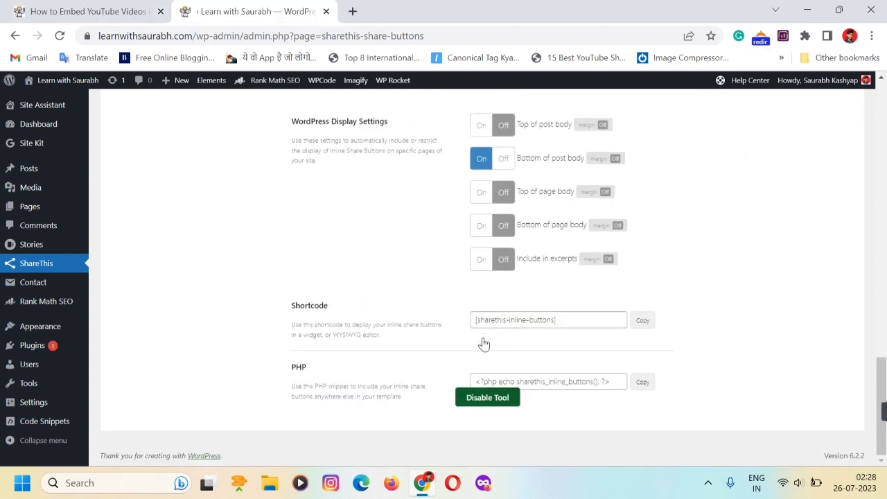
# - Clear the WP Rocket cache from the ShareThis settings page
pyautogui.click(394, 276)
pyautogui.scroll(10, 393, 276)
pyautogui.scroll(6, 393, 276)
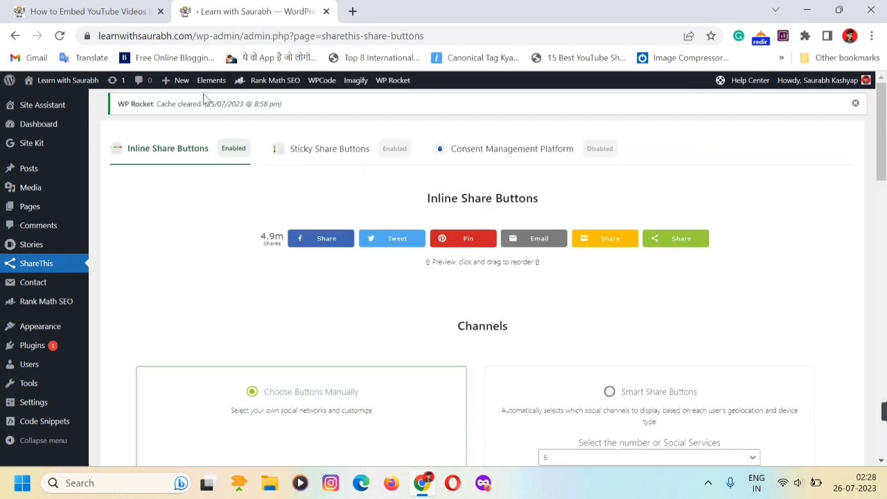
# - Switch to the How to Embed YouTube Videos post, reload it and check for inline share buttons after the Conclusion
pyautogui.click(83, 12)
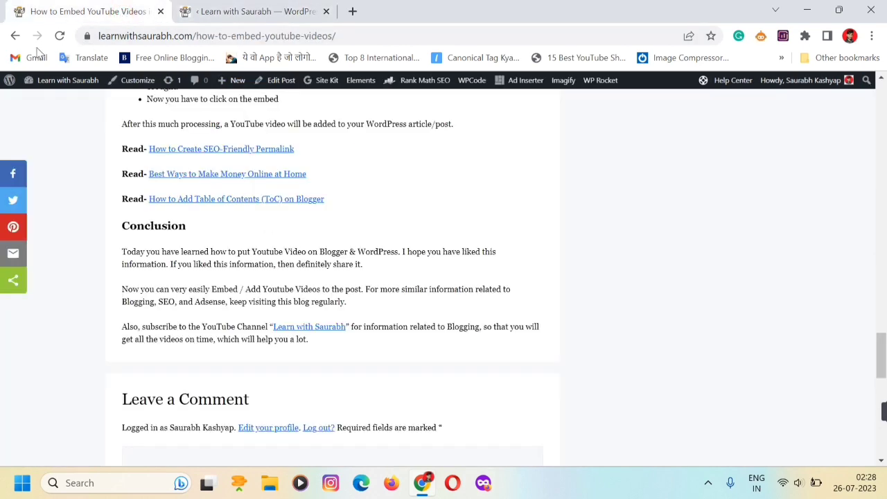
pyautogui.click(60, 36)
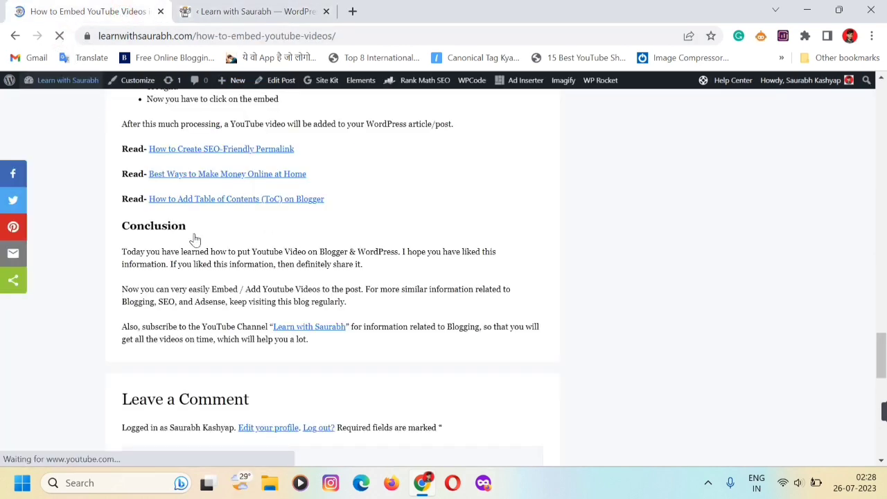
pyautogui.scroll(-5, 198, 239)
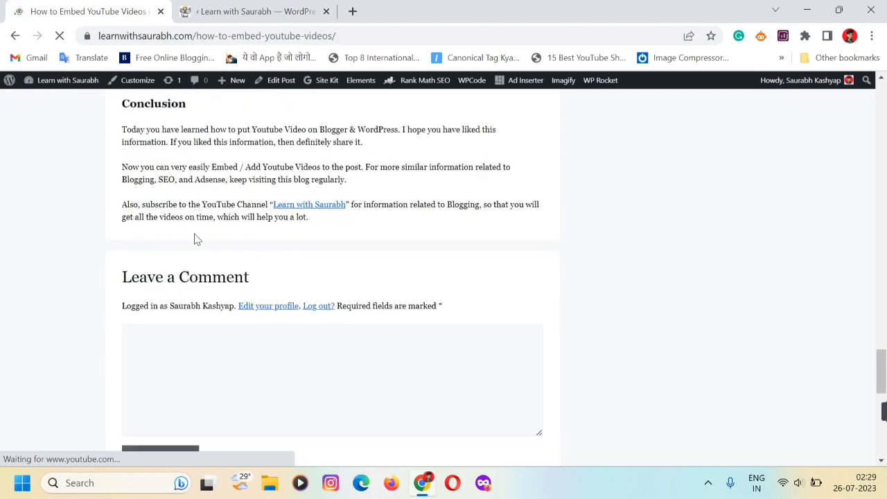
pyautogui.scroll(3, 198, 239)
pyautogui.scroll(20, 195, 239)
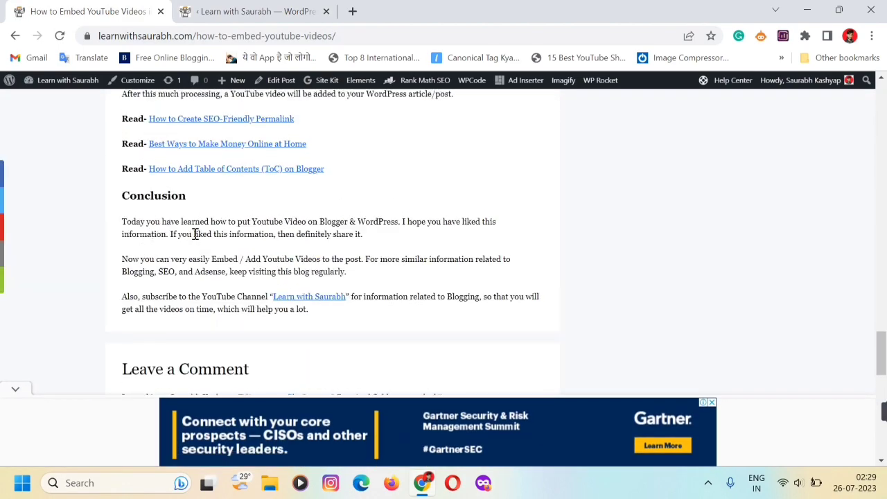